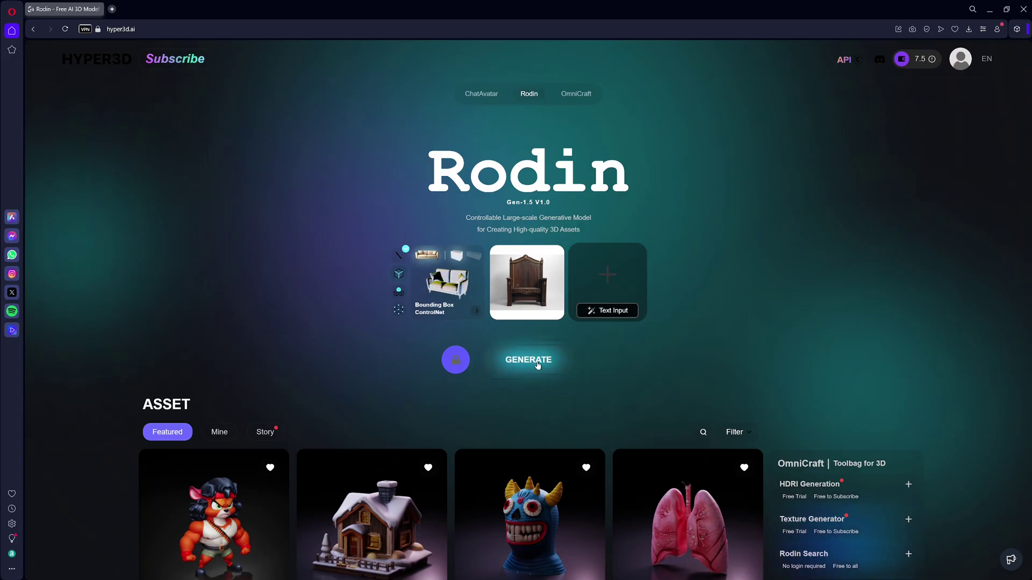
# - Generate 3D geometry from the wooden throne image and regenerate it with the Detailed, symmetric, edges and complex tags
pyautogui.click(537, 365)
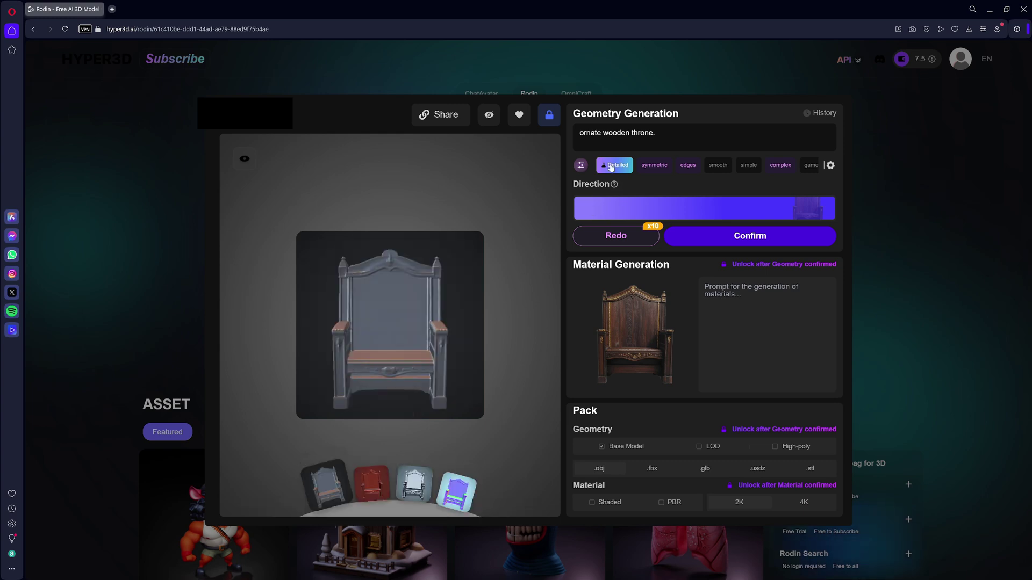
pyautogui.click(658, 167)
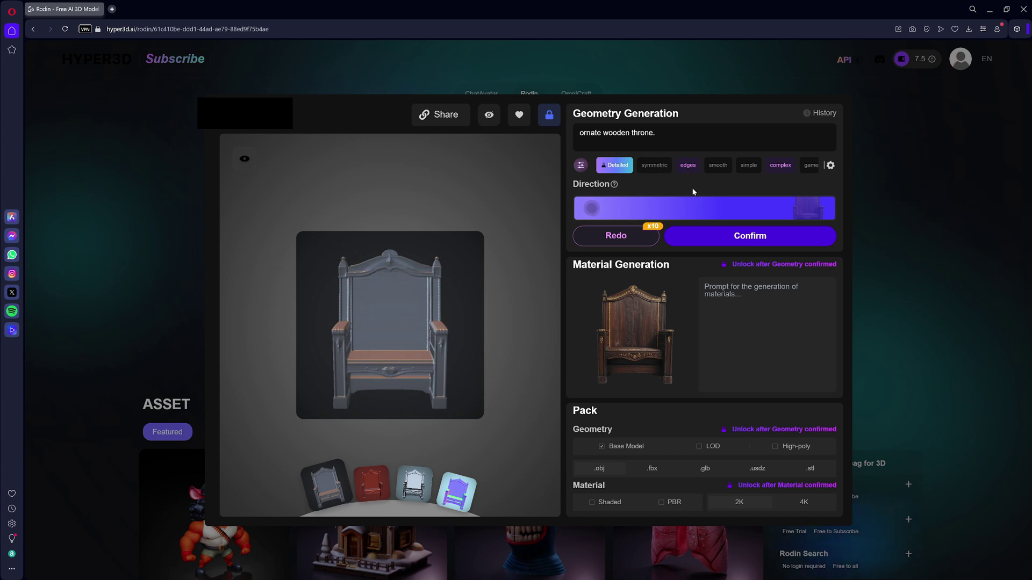
pyautogui.click(636, 244)
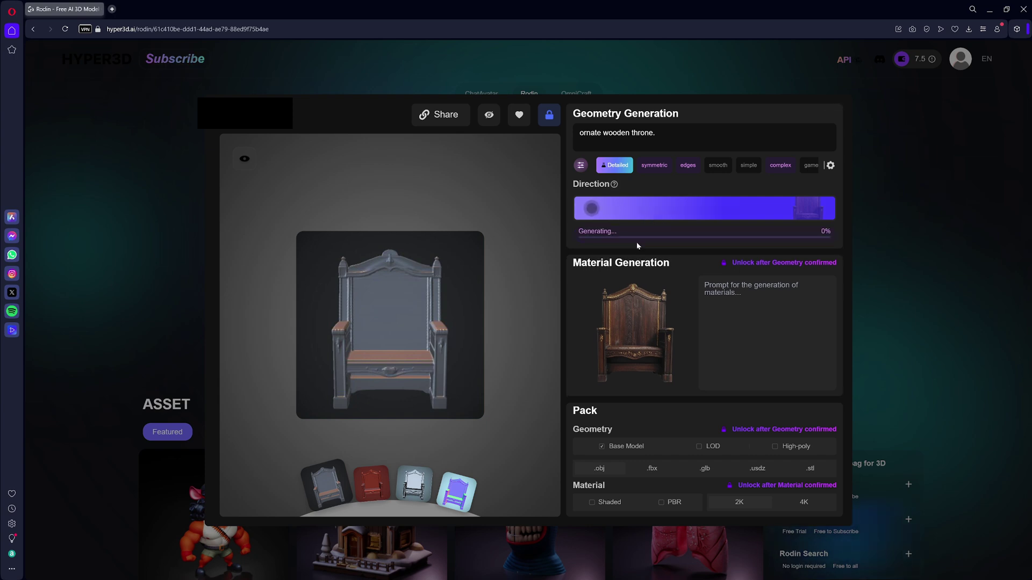
# - Adjust the PBR Temperature and Reference Strength, generate the throne's material and inspect the textured model
pyautogui.moveTo(730, 354)
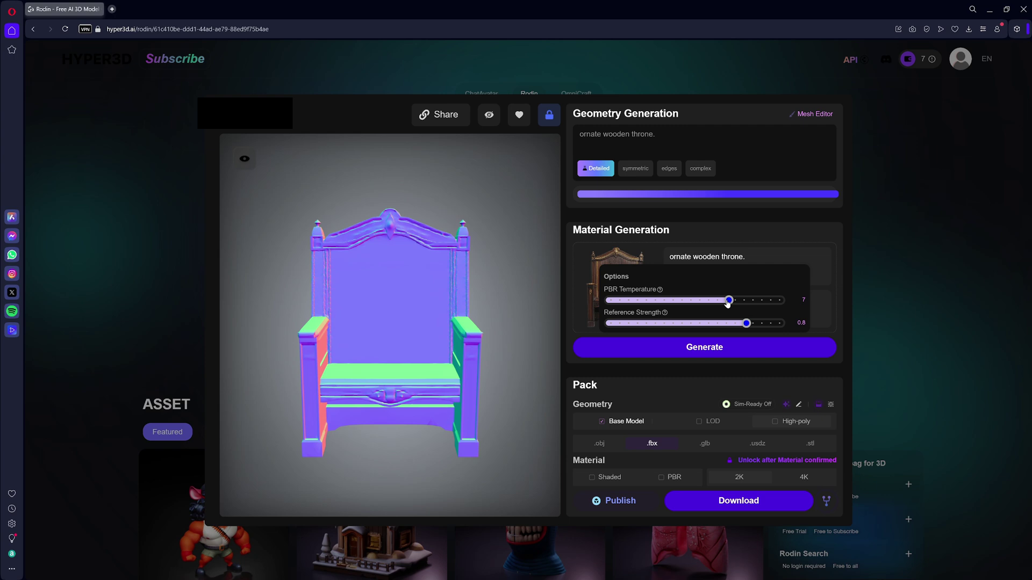
pyautogui.moveTo(728, 302); pyautogui.dragTo(689, 302)
pyautogui.moveTo(739, 329)
pyautogui.mouseDown()
pyautogui.moveTo(719, 324)
pyautogui.moveTo(750, 326)
pyautogui.mouseUp()
pyautogui.click(728, 351)
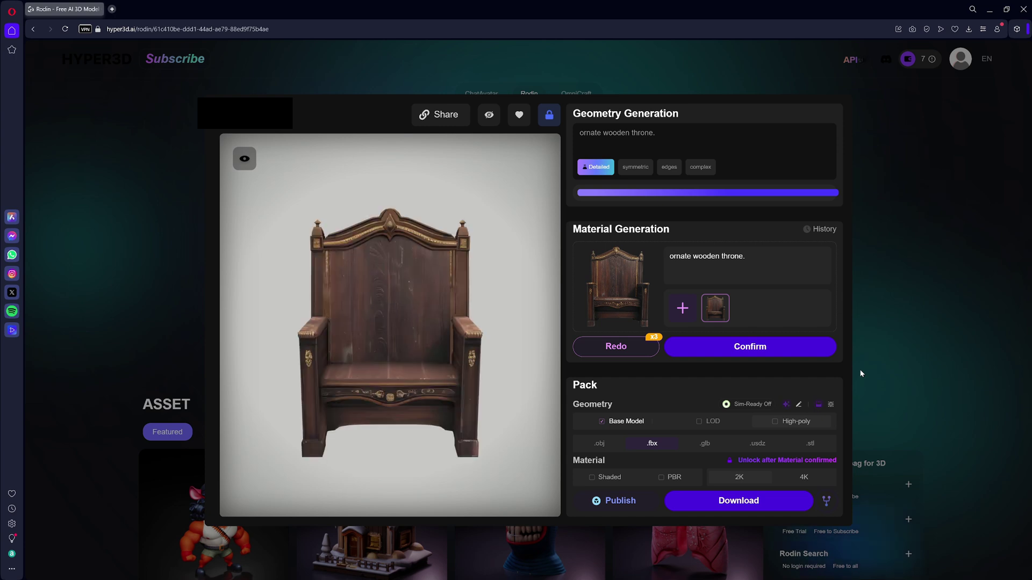
pyautogui.moveTo(438, 365)
pyautogui.mouseDown()
pyautogui.moveTo(543, 362)
pyautogui.moveTo(648, 299)
pyautogui.moveTo(637, 320)
pyautogui.moveTo(537, 355)
pyautogui.moveTo(420, 373)
pyautogui.moveTo(403, 373)
pyautogui.moveTo(387, 353)
pyautogui.mouseUp()
pyautogui.scroll(5, 420, 374)
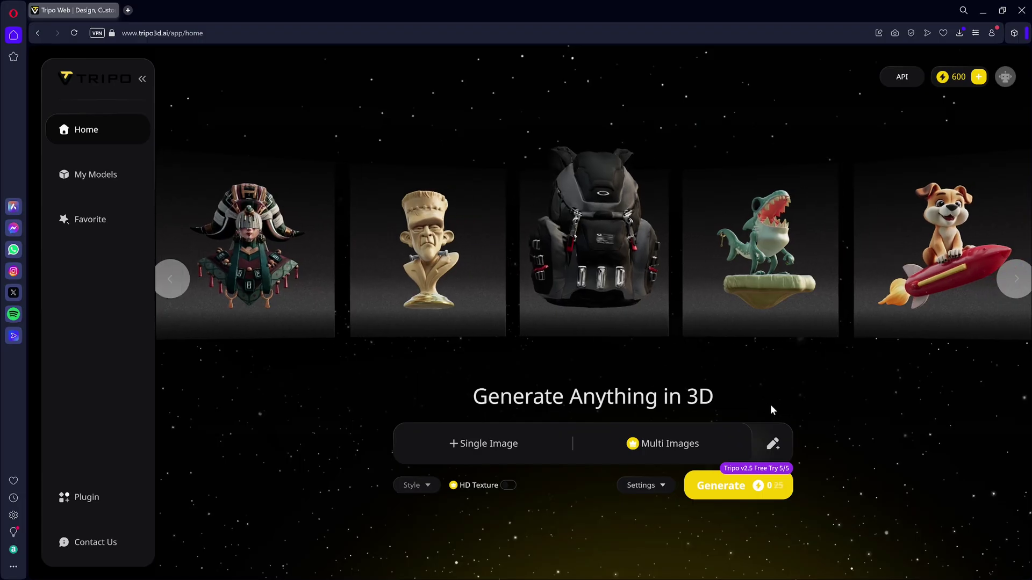
# - Switch to Tripo and look through its single-image, multi-image and text-to-3D input modes
pyautogui.click(459, 440)
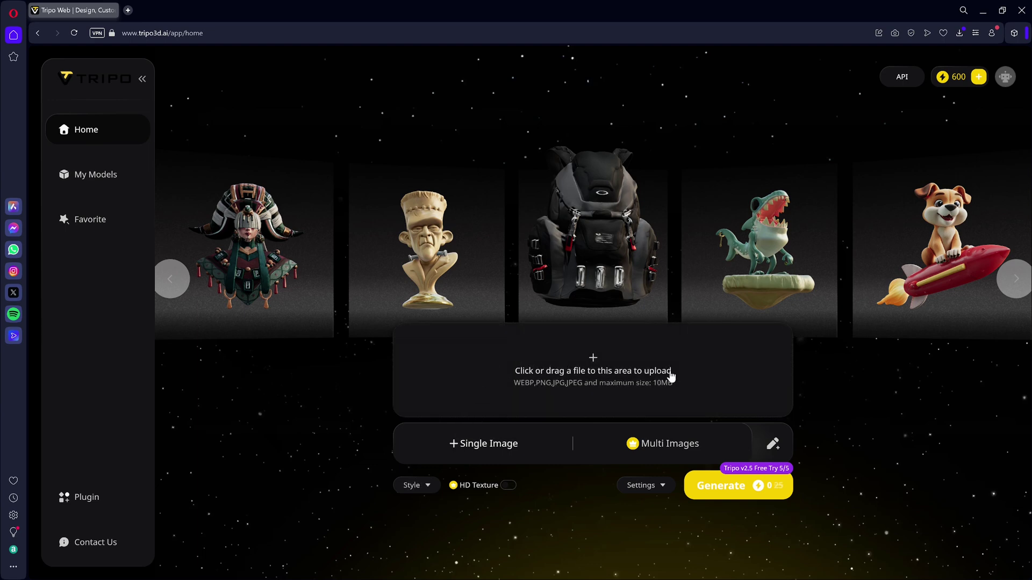
pyautogui.click(641, 449)
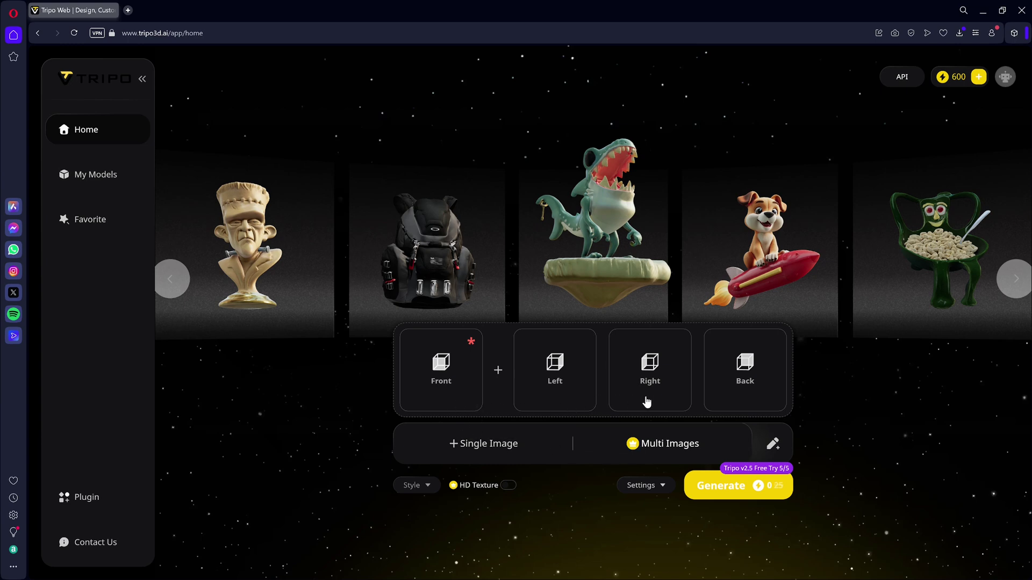
pyautogui.click(773, 444)
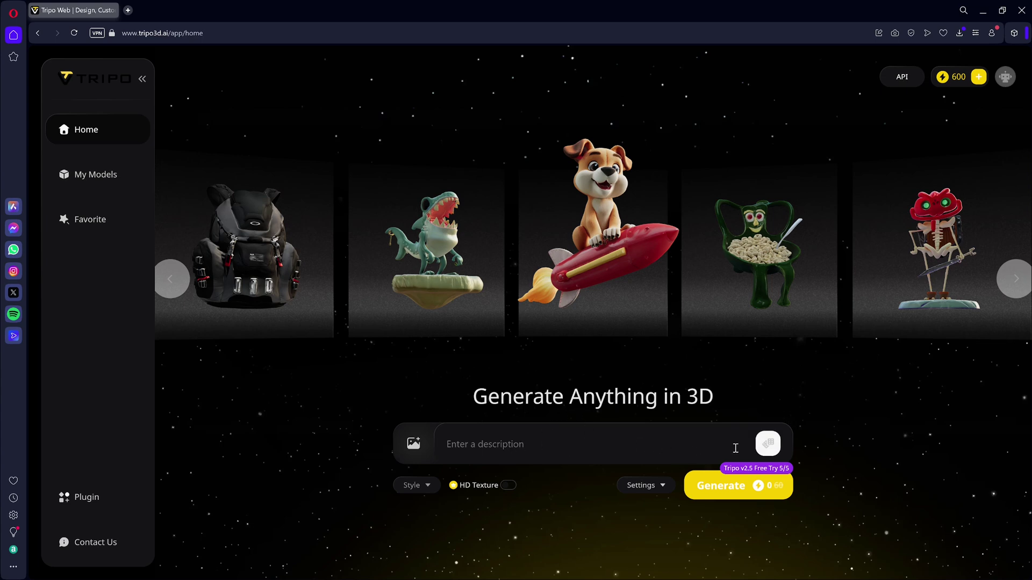
# - Enable HD Texture and review the generation settings, including the face limit
pyautogui.click(507, 487)
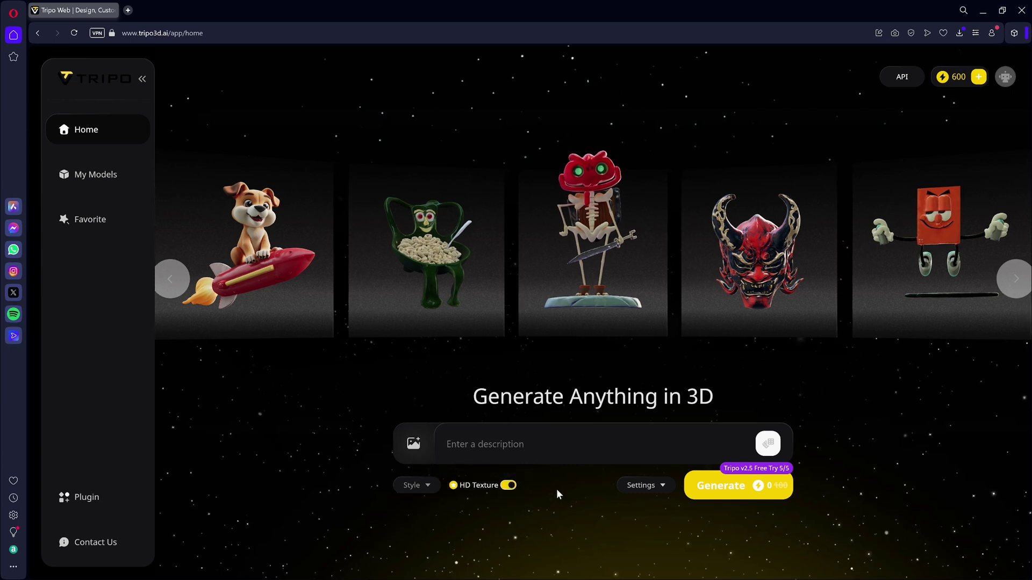
pyautogui.click(634, 487)
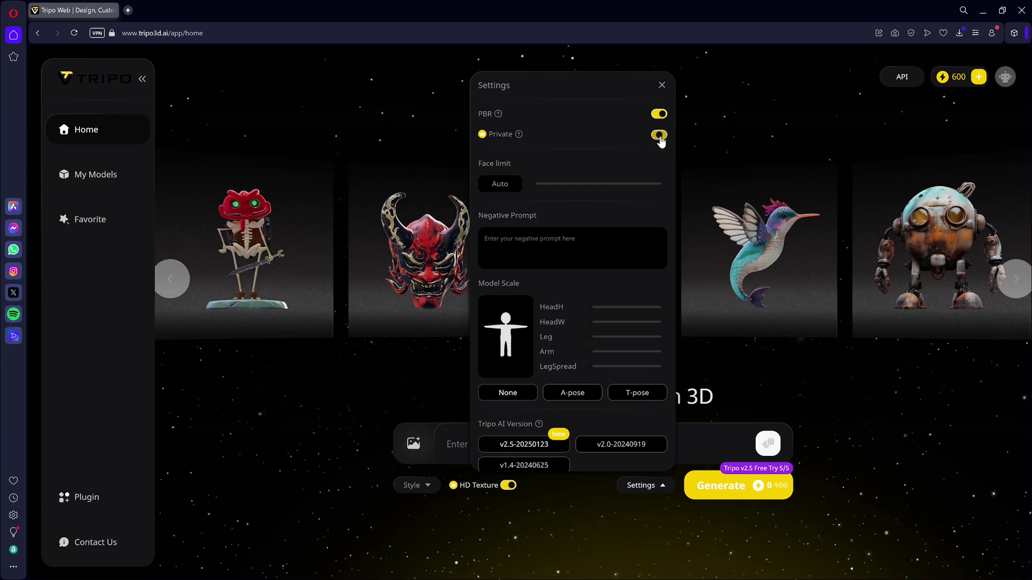
pyautogui.moveTo(551, 185)
pyautogui.mouseDown()
pyautogui.moveTo(635, 185)
pyautogui.moveTo(537, 185)
pyautogui.mouseUp()
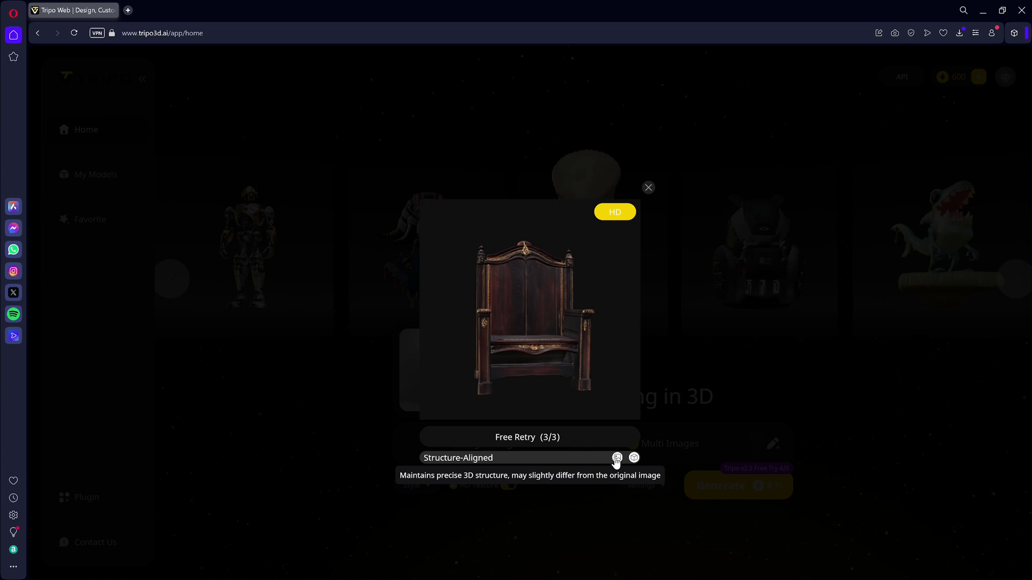
# - Set the throne's retry mode to Image-Aligned, open the generated model and inspect it up close
pyautogui.click(616, 459)
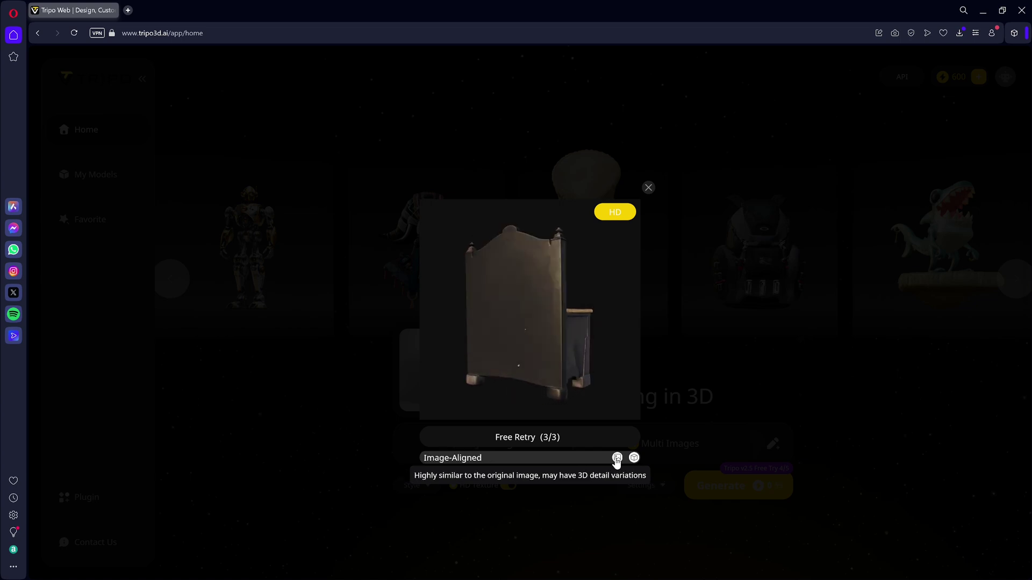
pyautogui.moveTo(525, 324)
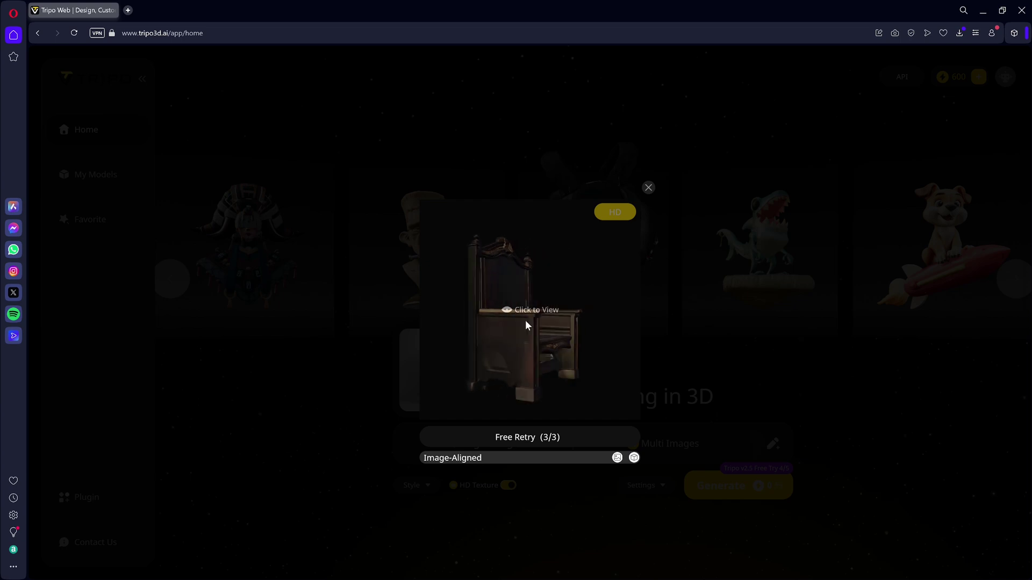
pyautogui.click(527, 326)
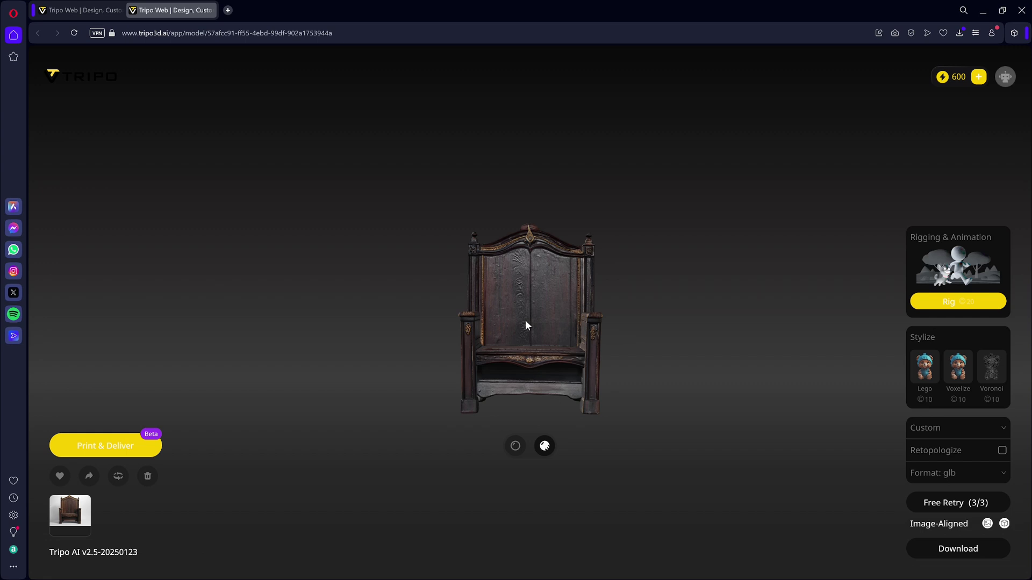
pyautogui.scroll(6, 533, 368)
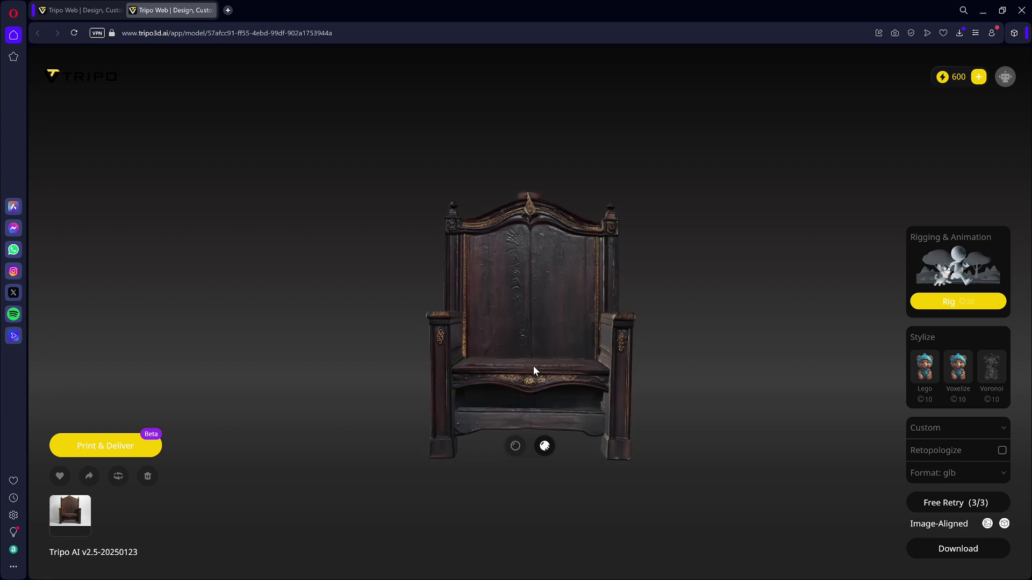
pyautogui.moveTo(535, 370); pyautogui.dragTo(631, 410)
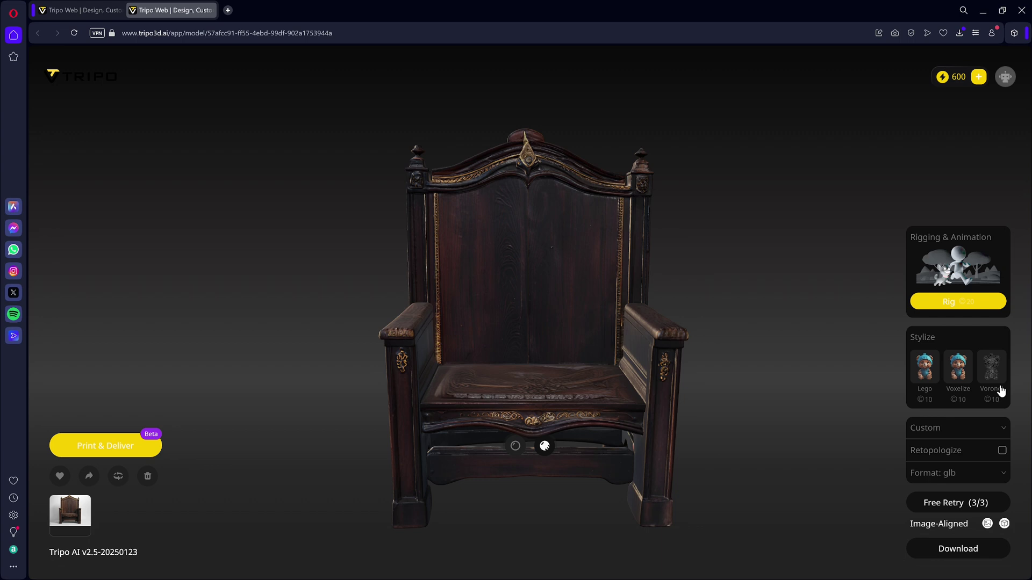
# - Choose the Unreal Engine export preset for the throne and review its retopology and file format options
pyautogui.click(975, 430)
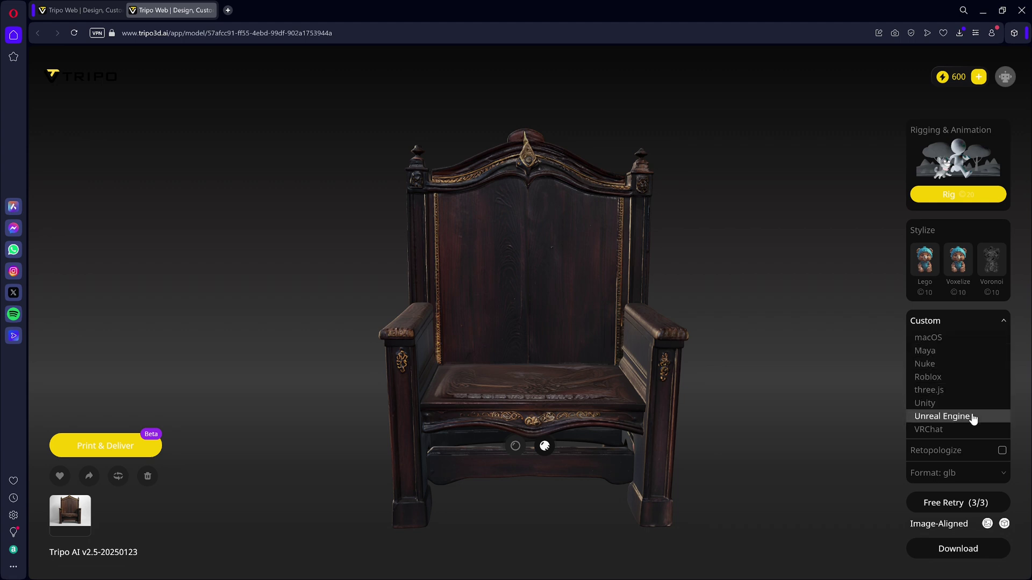
pyautogui.click(943, 416)
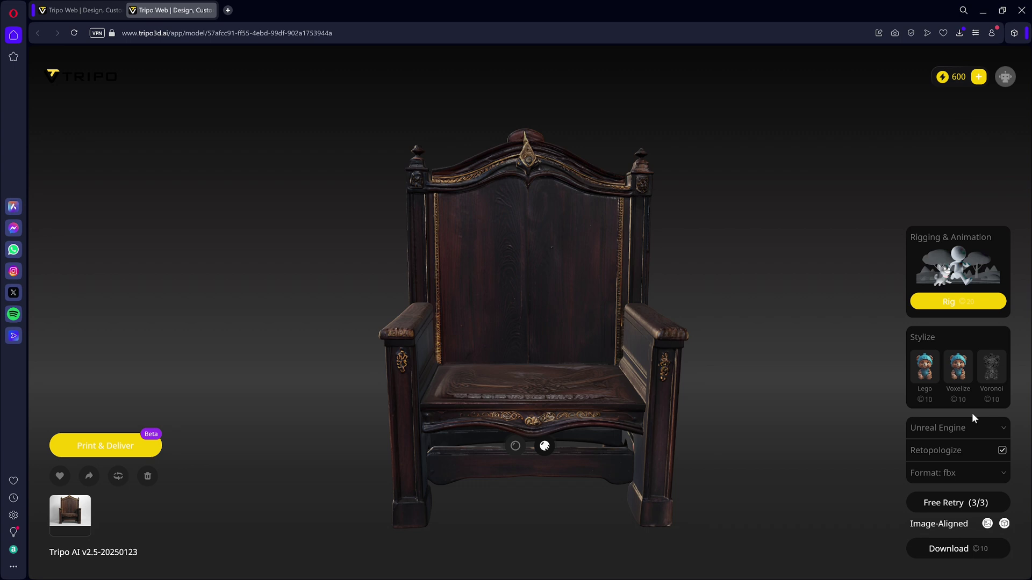
pyautogui.click(960, 454)
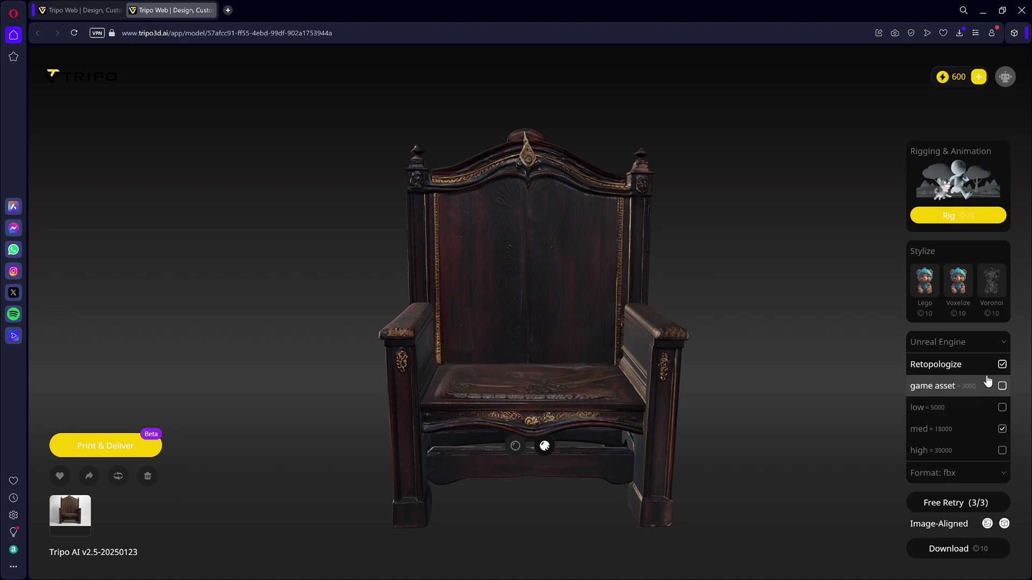
pyautogui.click(974, 474)
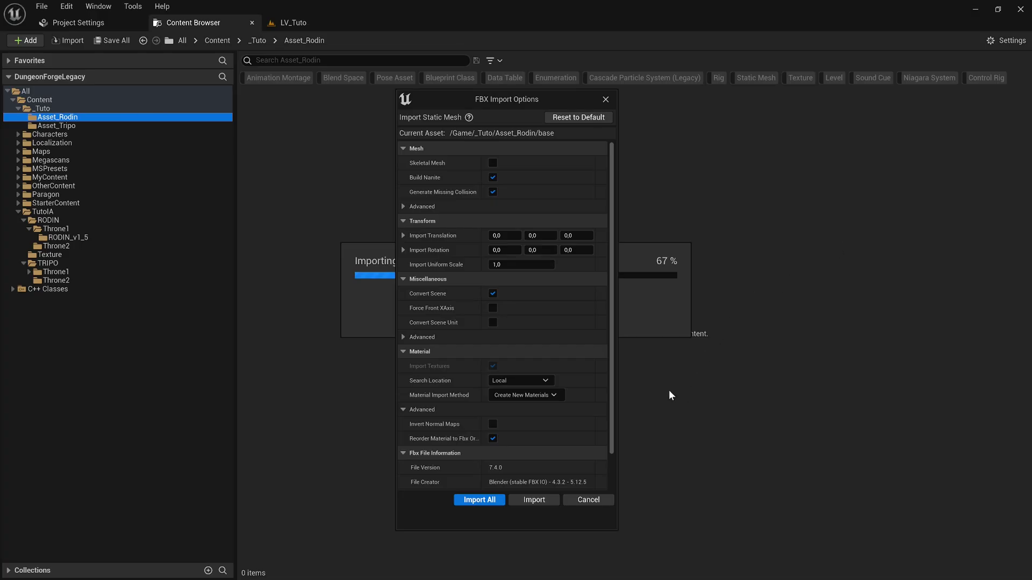
# - Switch to Unreal Engine, import the throne FBX into the Asset_Rodin folder and close the message log
pyautogui.click(479, 500)
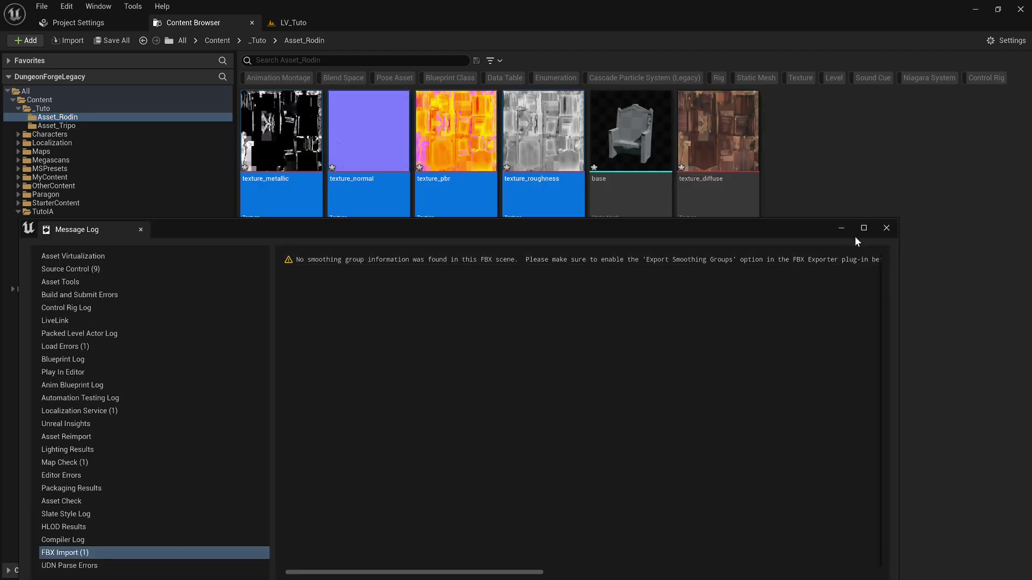
pyautogui.click(887, 231)
# - Create a material named M_Rodin in the Asset_Rodin folder
pyautogui.rightClick(448, 329)
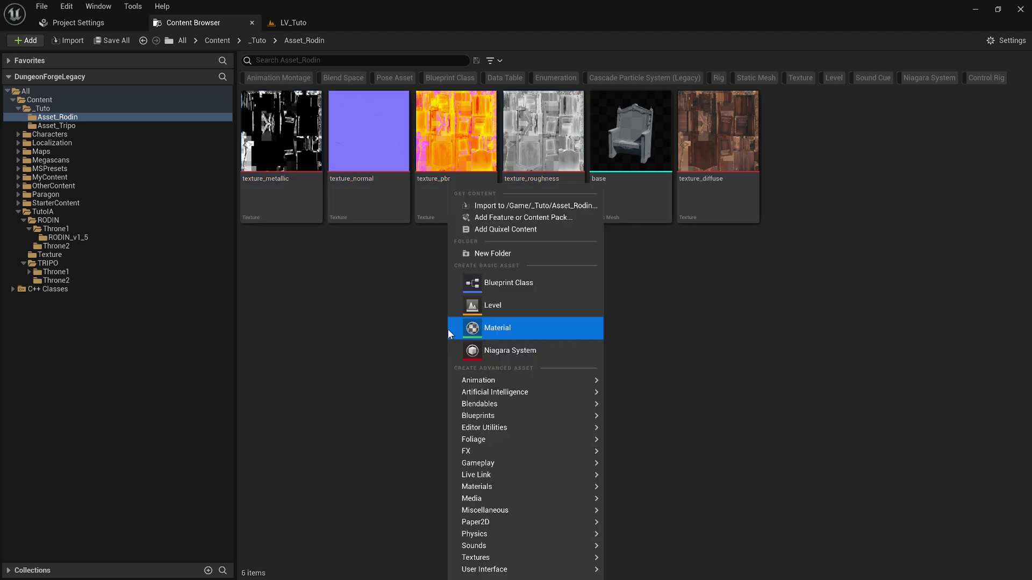
pyautogui.click(495, 328)
pyautogui.write('M_')
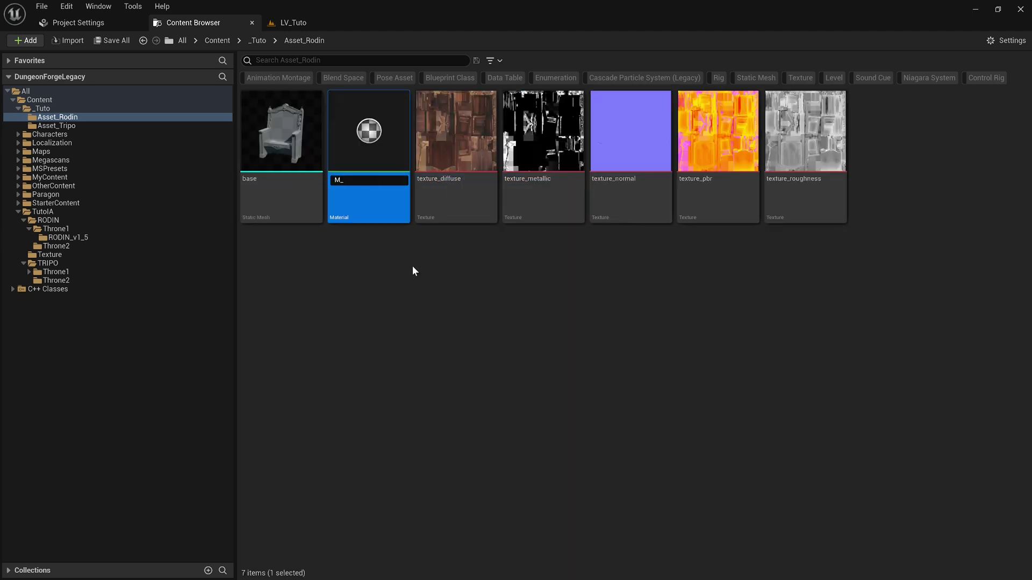
pyautogui.write('Rodin')
pyautogui.press('Return')
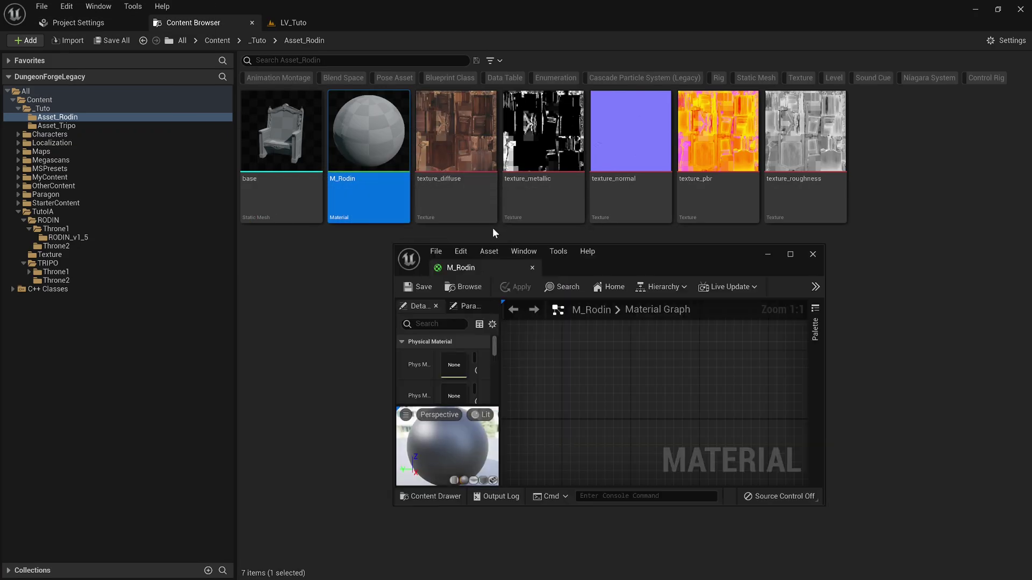
# - Add the diffuse, metallic, normal, pbr and roughness textures to the M_Rodin material graph and maximize its editor
pyautogui.click(460, 184)
pyautogui.keyDown('shift'); pyautogui.click(792, 193); pyautogui.keyUp('shift')
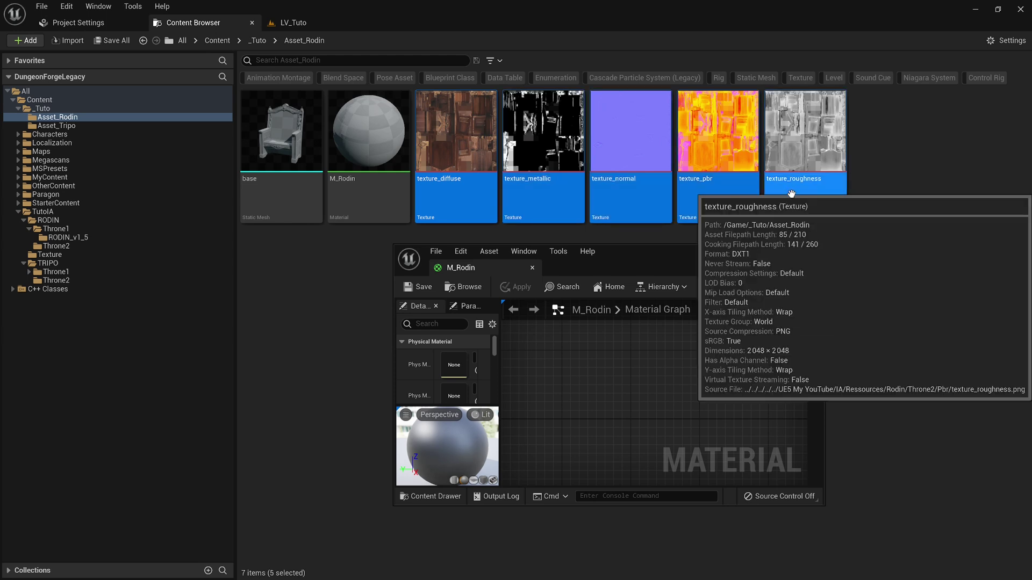
pyautogui.moveTo(460, 194); pyautogui.dragTo(559, 398)
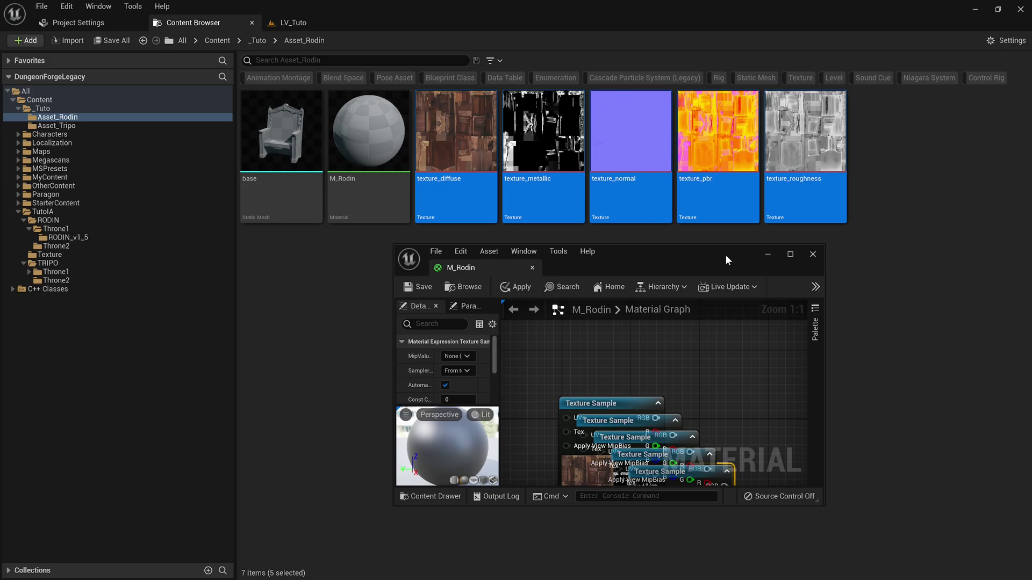
pyautogui.click(789, 255)
# - Spread out the texture samples and connect the diffuse texture to Base Color and the metallic texture to Metallic
pyautogui.moveTo(471, 327); pyautogui.dragTo(440, 523)
pyautogui.moveTo(446, 302); pyautogui.dragTo(433, 386)
pyautogui.moveTo(379, 157); pyautogui.dragTo(416, 72)
pyautogui.moveTo(376, 329); pyautogui.dragTo(397, 223)
pyautogui.moveTo(416, 112); pyautogui.dragTo(603, 356)
pyautogui.moveTo(559, 338); pyautogui.dragTo(568, 255, button='right')
pyautogui.moveTo(458, 160); pyautogui.dragTo(613, 285)
pyautogui.click(452, 293)
pyautogui.moveTo(530, 305); pyautogui.dragTo(537, 175, button='right')
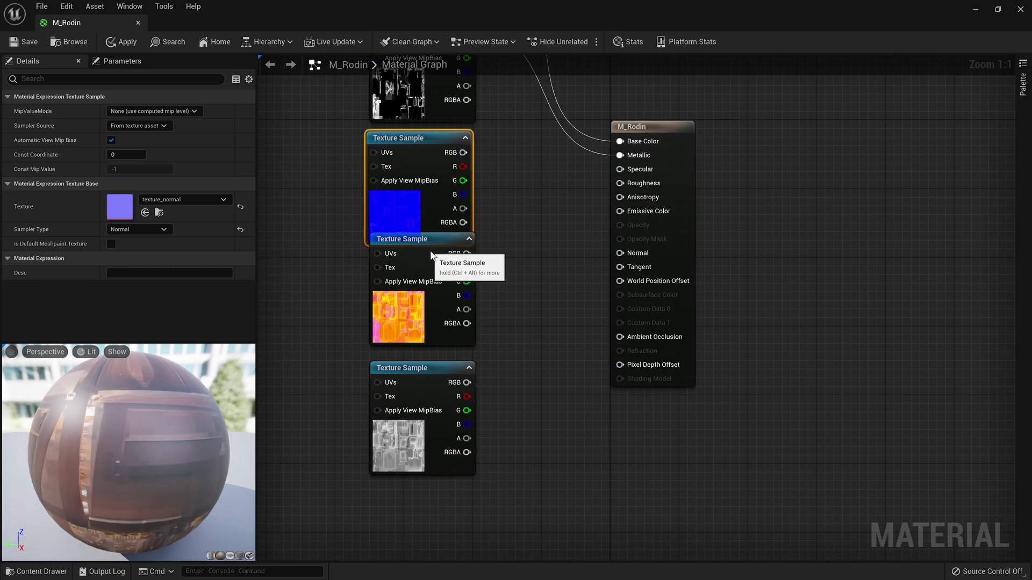
# - Connect the roughness texture to Roughness and the normal texture to Normal, rearranging the samples in matching order
pyautogui.moveTo(430, 256); pyautogui.dragTo(534, 221)
pyautogui.moveTo(438, 369); pyautogui.dragTo(416, 256)
pyautogui.moveTo(509, 210); pyautogui.dragTo(415, 425)
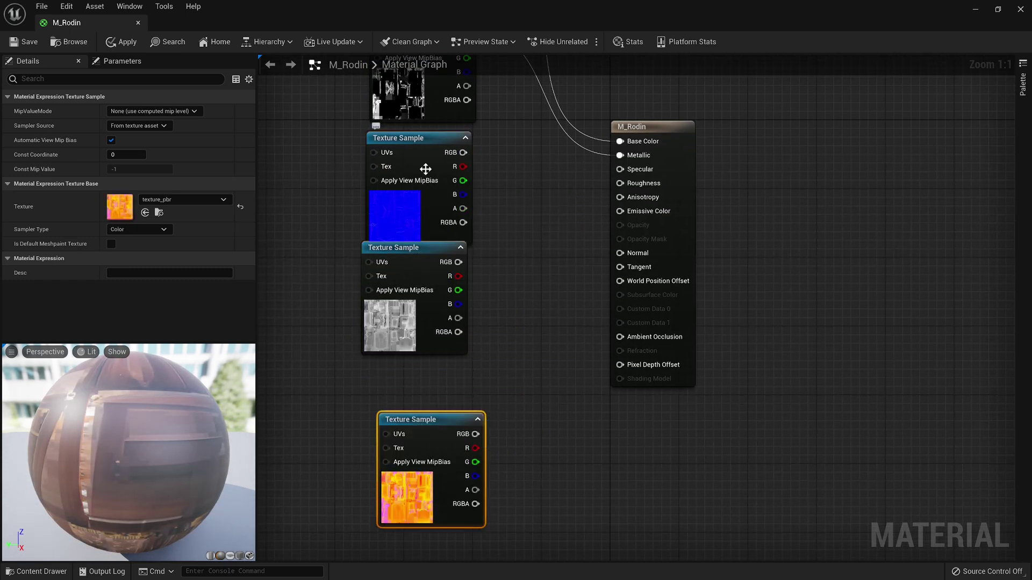
pyautogui.moveTo(420, 248); pyautogui.dragTo(621, 184)
pyautogui.click(422, 139)
pyautogui.moveTo(463, 152); pyautogui.dragTo(453, 380)
pyautogui.moveTo(342, 304); pyautogui.dragTo(409, 400)
pyautogui.moveTo(425, 257); pyautogui.dragTo(435, 137)
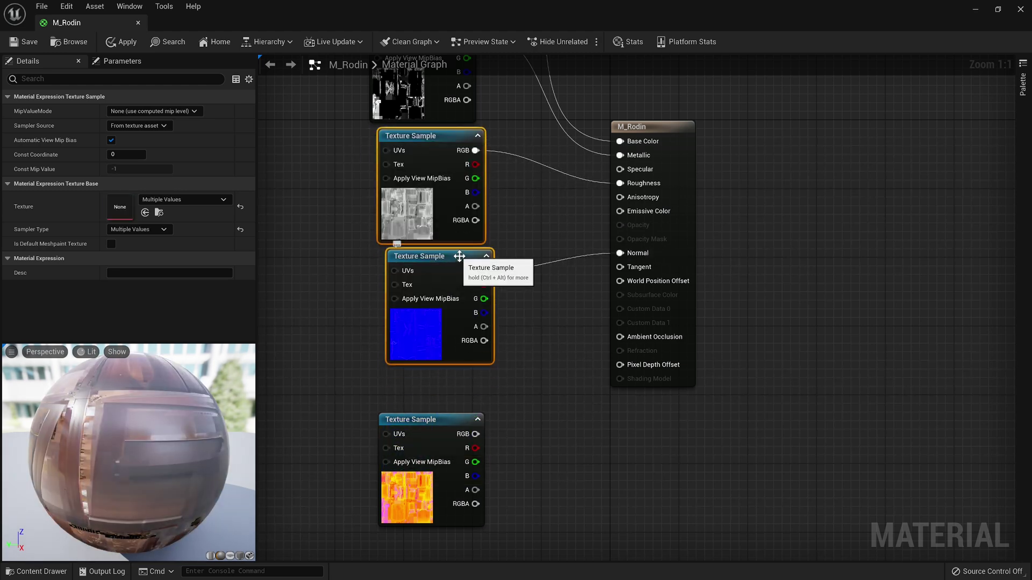
# - Move the unconnected texture_pbr sample up beneath the others, apply the M_Rodin material and close its editor
pyautogui.click(524, 331)
pyautogui.moveTo(461, 420); pyautogui.dragTo(460, 385)
pyautogui.click(542, 293)
pyautogui.click(121, 43)
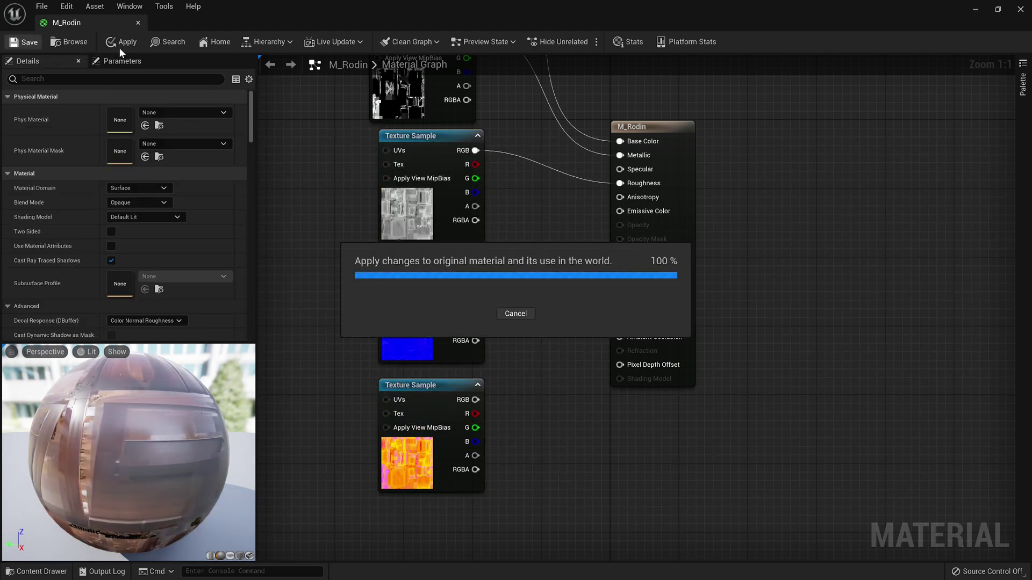
pyautogui.click(138, 23)
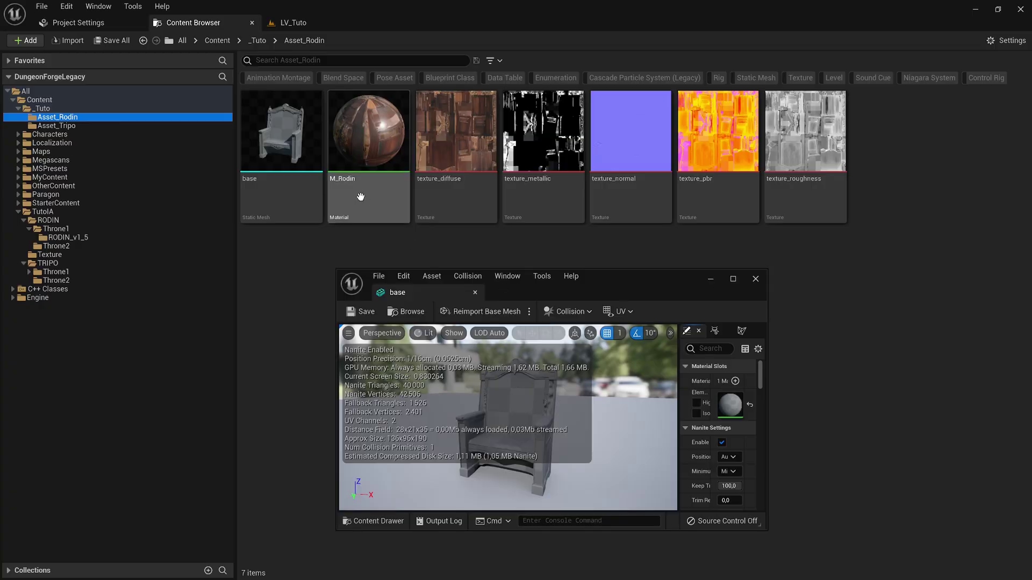
# - Assign the M_Rodin material to Element 0 of the base throne mesh
pyautogui.click(362, 197)
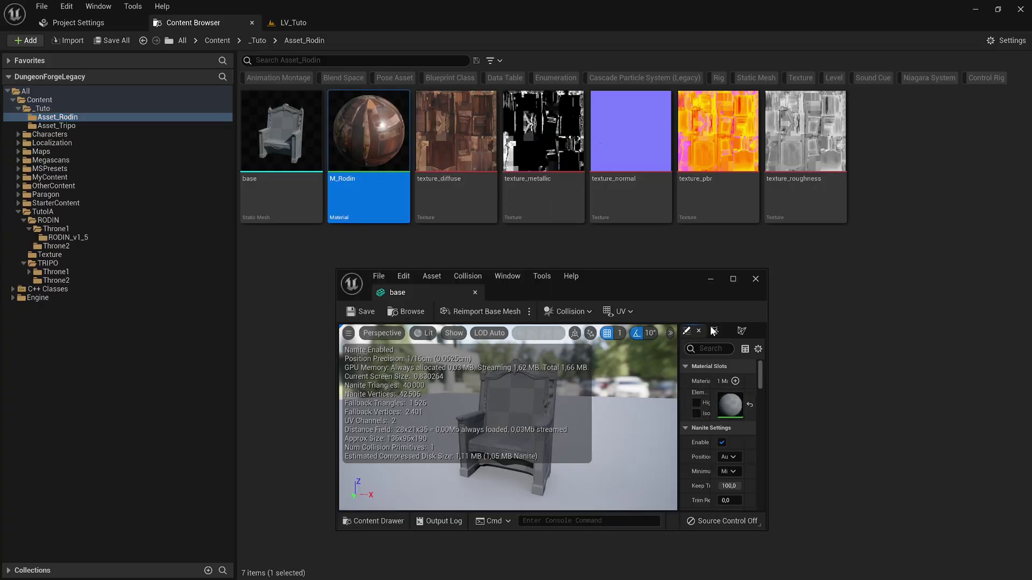
pyautogui.click(734, 278)
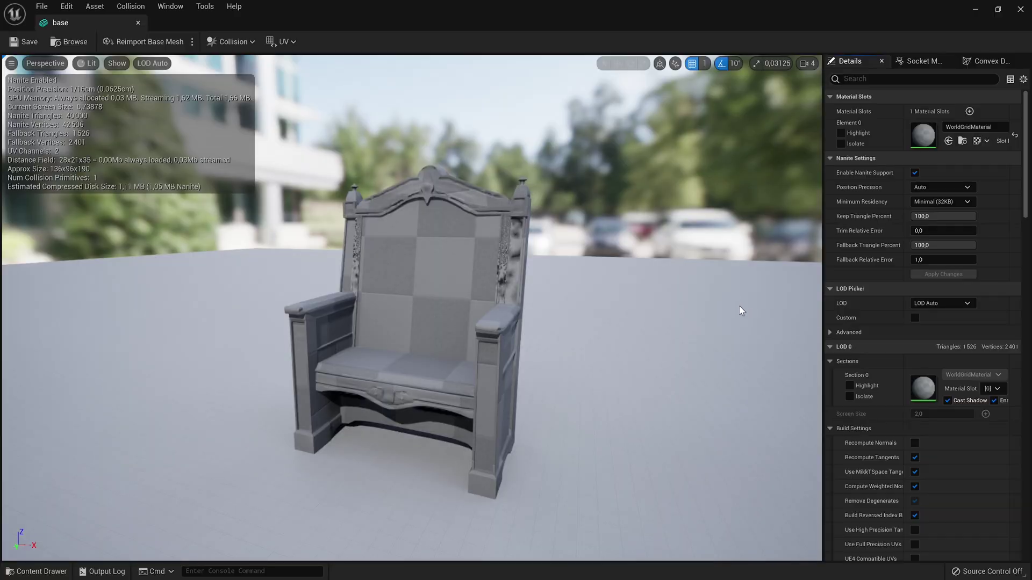
pyautogui.click(948, 142)
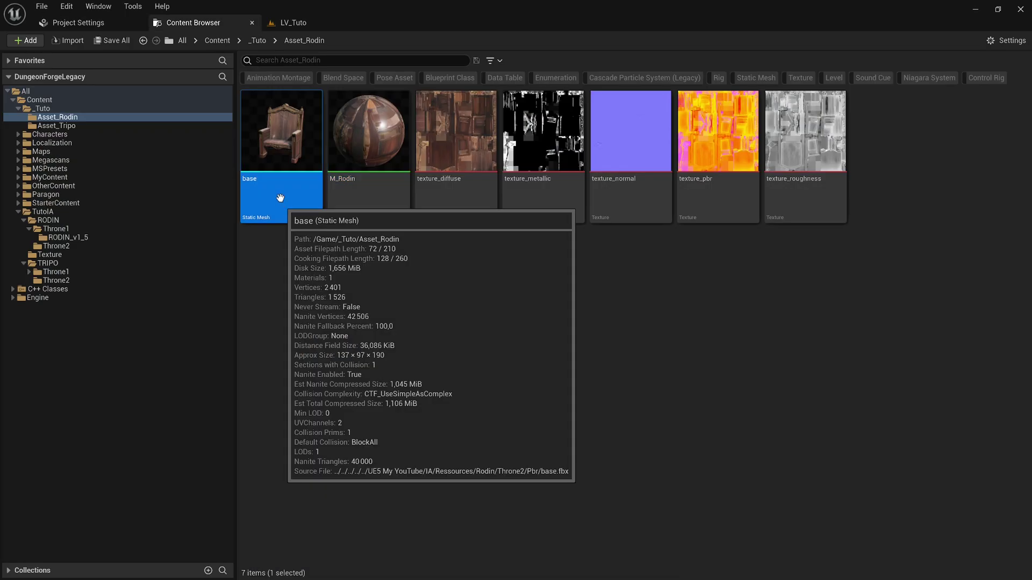
# - Place the base throne mesh in the LV_Tuto level and set its Z rotation to -90°
pyautogui.moveTo(281, 199); pyautogui.dragTo(278, 375)
pyautogui.click(983, 251)
pyautogui.write('90')
pyautogui.press('Return')
pyautogui.write('-90')
pyautogui.press('Return')
# - Scale the Rodin throne uniformly to 0,7 with the scale proportions locked
pyautogui.click(888, 264)
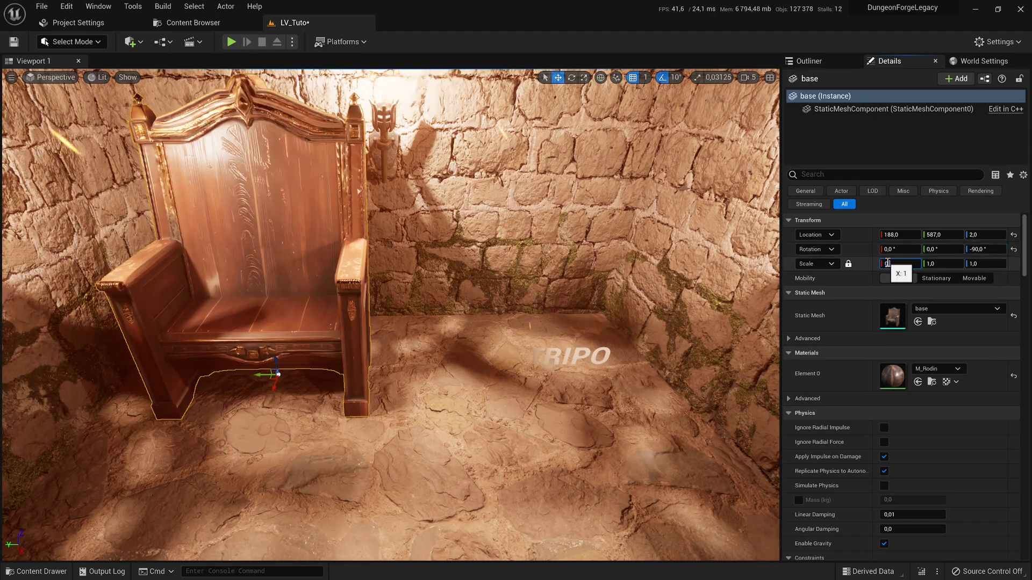
pyautogui.write('0,6')
pyautogui.press('Return')
pyautogui.write('0,7')
pyautogui.press('Return')
pyautogui.moveTo(326, 387)
pyautogui.mouseDown(button='right')
pyautogui.moveTo(247, 385)
pyautogui.moveTo(326, 387)
pyautogui.mouseUp(button='right')
# - Unlock the scale proportions and narrow the Rodin throne to an X scale of 0,6, keeping Y and Z at 0,7
pyautogui.click(848, 264)
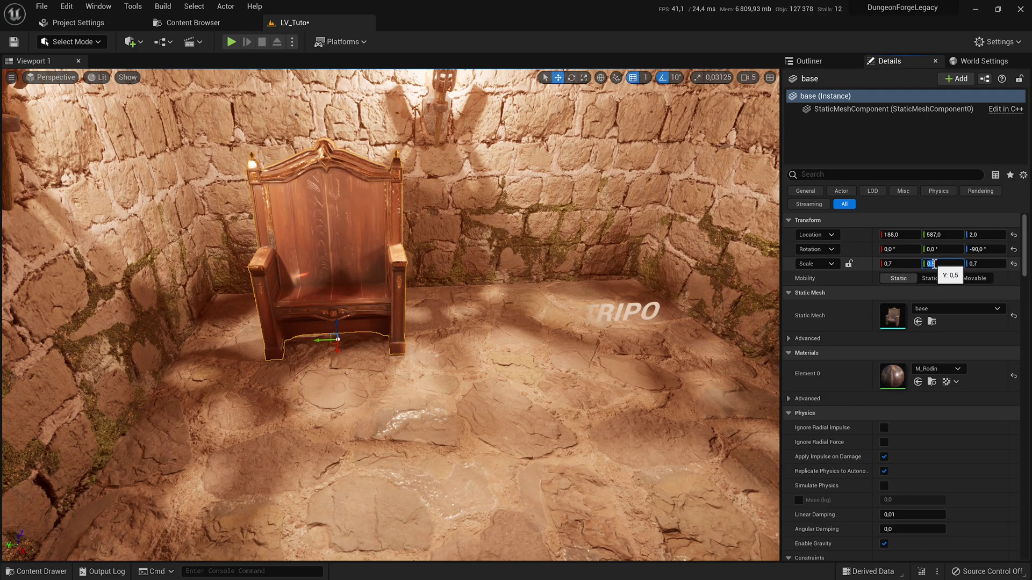
pyautogui.click(941, 263)
pyautogui.click(898, 262)
pyautogui.write('0,5')
pyautogui.press('Return')
pyautogui.write('0,6')
pyautogui.press('Return')
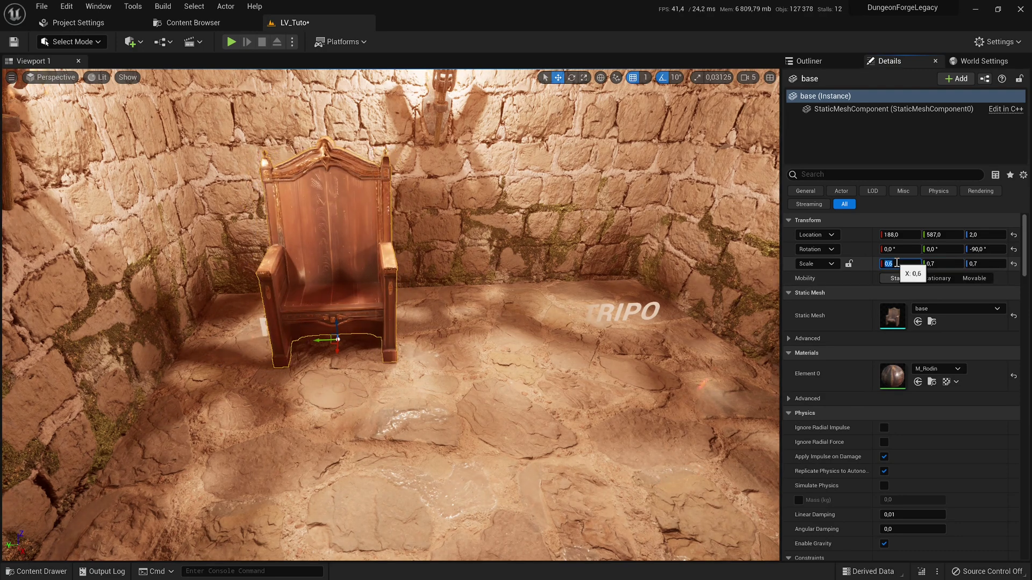
# - Move the Rodin throne behind the RODIN floor label and save the level
pyautogui.moveTo(339, 344); pyautogui.dragTo(293, 305)
pyautogui.moveTo(293, 305); pyautogui.dragTo(268, 290, button='right')
pyautogui.press('w')
pyautogui.press('s')
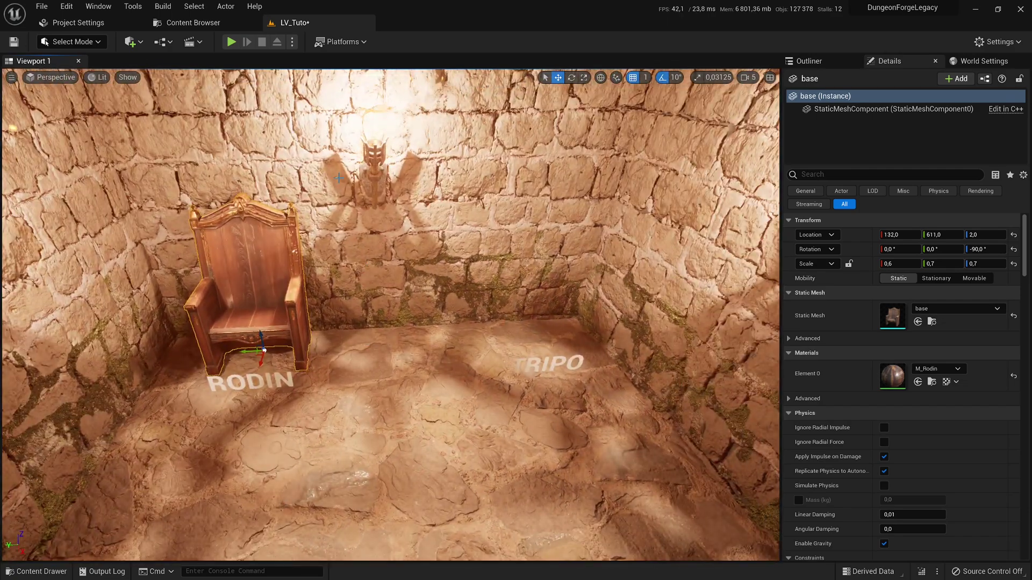
pyautogui.click(14, 42)
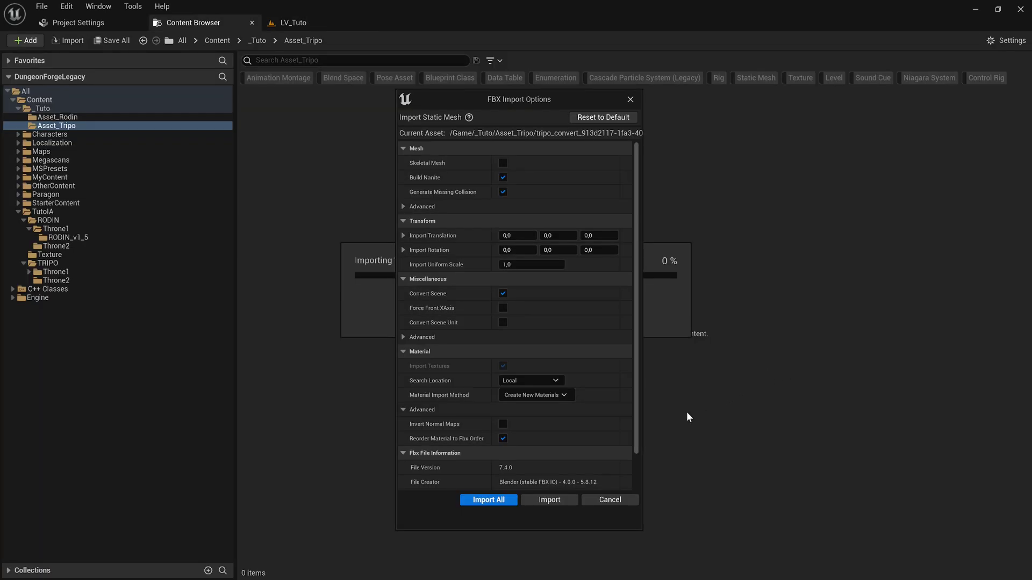
# - Import the Tripo throne FBX with its textures and material into Asset_Tripo, and open the tripo_mat_913d2117 material
pyautogui.click(488, 500)
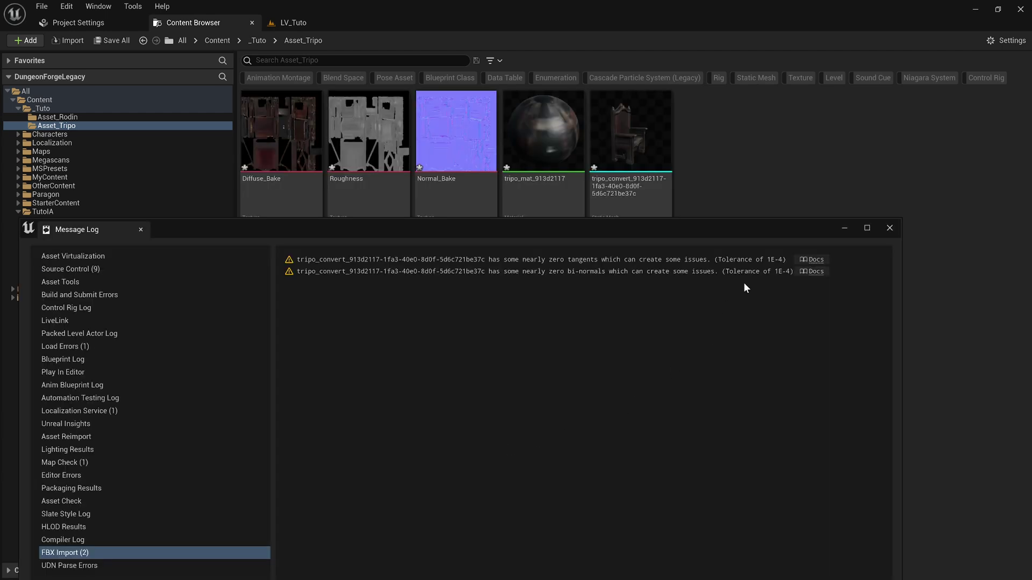
pyautogui.click(888, 229)
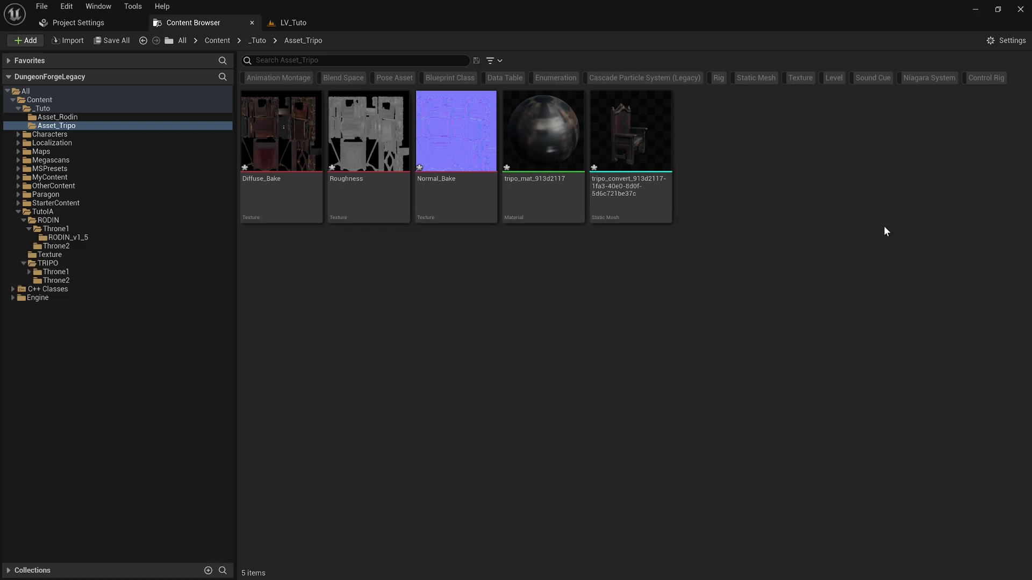
pyautogui.doubleClick(550, 209)
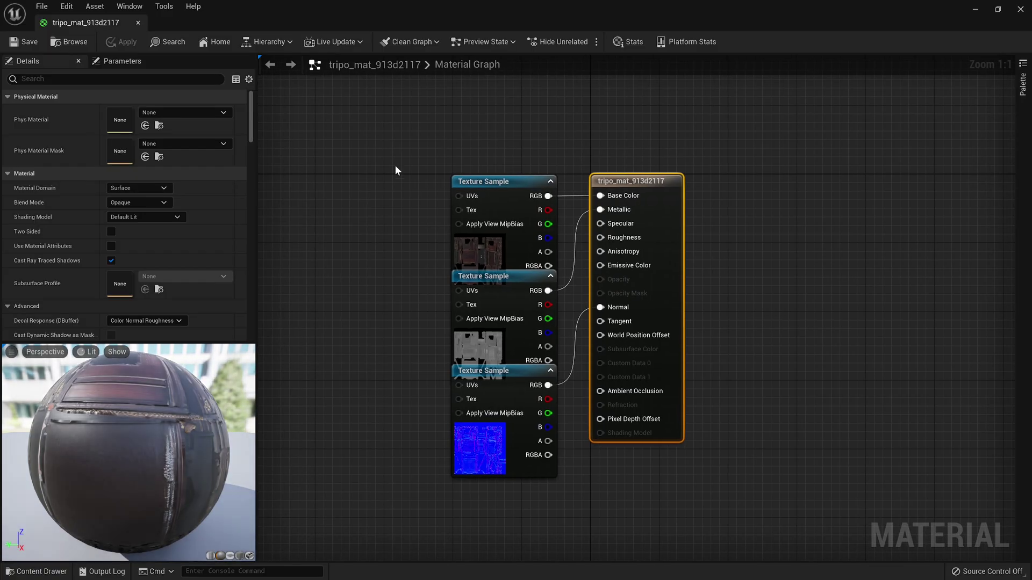
# - Spread out the material graph, separating the texture samples from the output node and leaving room above the normal map sample
pyautogui.moveTo(395, 165); pyautogui.dragTo(495, 301)
pyautogui.moveTo(493, 278); pyautogui.dragTo(366, 175)
pyautogui.moveTo(446, 296); pyautogui.dragTo(547, 241, button='right')
pyautogui.moveTo(582, 319); pyautogui.dragTo(464, 354)
pyautogui.moveTo(559, 301); pyautogui.dragTo(559, 343, button='right')
# - Add a Constant node connected to Roughness and reposition the normal map sample below it
pyautogui.moveTo(700, 225); pyautogui.dragTo(506, 292)
pyautogui.write('consta')
pyautogui.press('Return')
pyautogui.moveTo(506, 396); pyautogui.dragTo(497, 344)
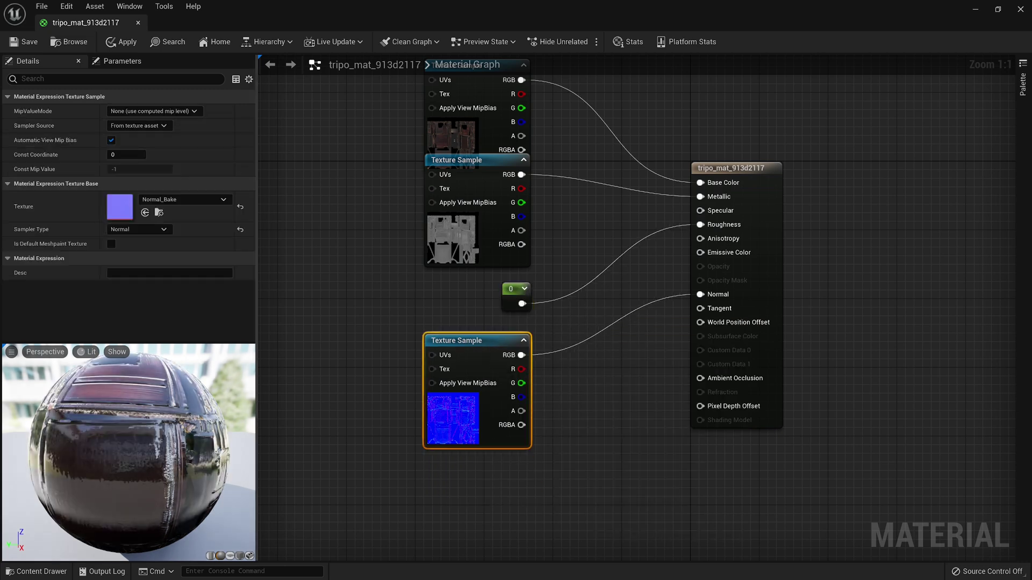
# - Set the roughness constant to 0,3, save the tripo_mat_913d2117 material and close its editor
pyautogui.click(503, 297)
pyautogui.write('.3')
pyautogui.press('Return')
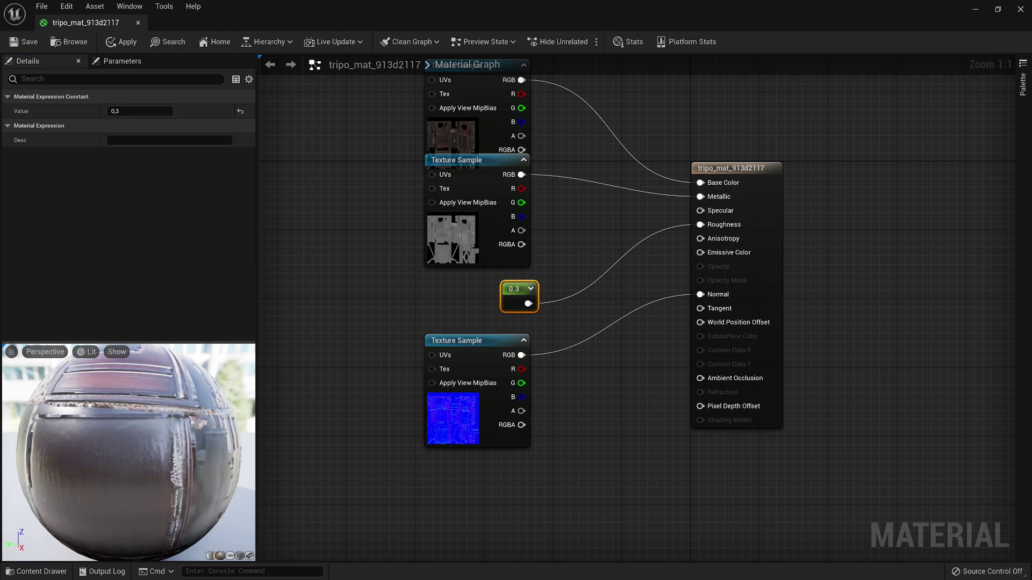
pyautogui.click(23, 42)
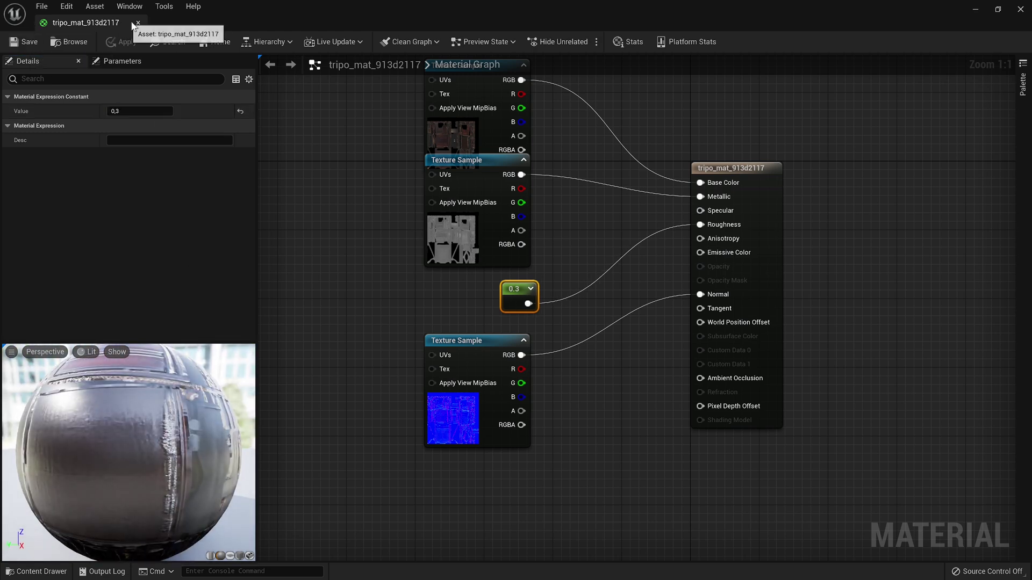
pyautogui.click(138, 23)
# - Place the Tripo throne mesh in the level and set its scale to X 1,4, Y 1,2 and Z 1,3
pyautogui.click(505, 178)
pyautogui.moveTo(505, 178); pyautogui.dragTo(509, 377)
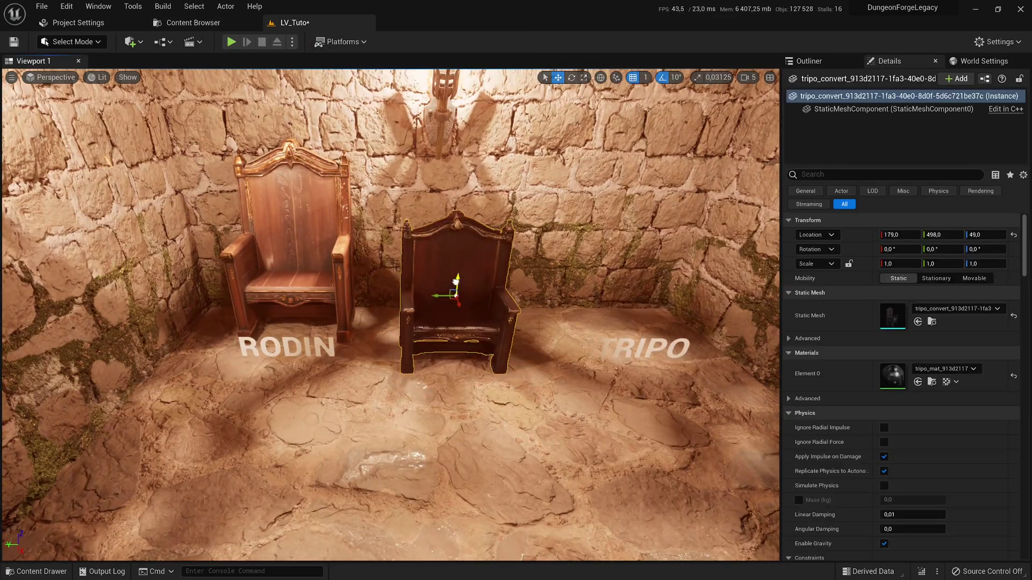
pyautogui.click(892, 263)
pyautogui.write('1,4')
pyautogui.press('Tab')
pyautogui.write('1,2')
pyautogui.press('Tab')
pyautogui.write('1,3')
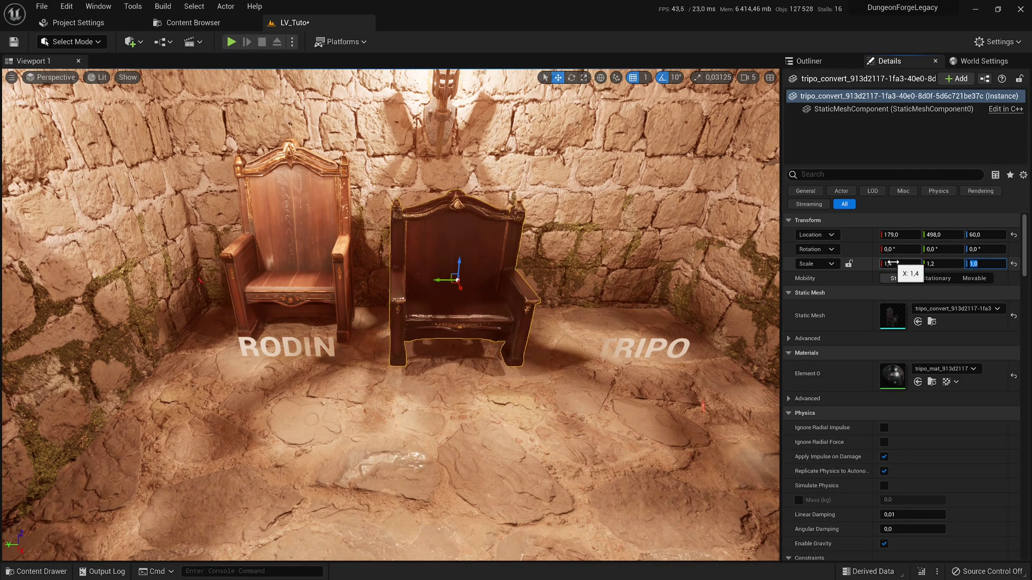
pyautogui.press('Return')
# - Move the Tripo throne behind the TRIPO floor label
pyautogui.moveTo(464, 291); pyautogui.dragTo(610, 253)
pyautogui.moveTo(610, 252)
pyautogui.mouseDown(button='right')
pyautogui.moveTo(704, 242)
pyautogui.moveTo(580, 247)
pyautogui.moveTo(618, 253)
pyautogui.mouseUp(button='right')
pyautogui.press('d')
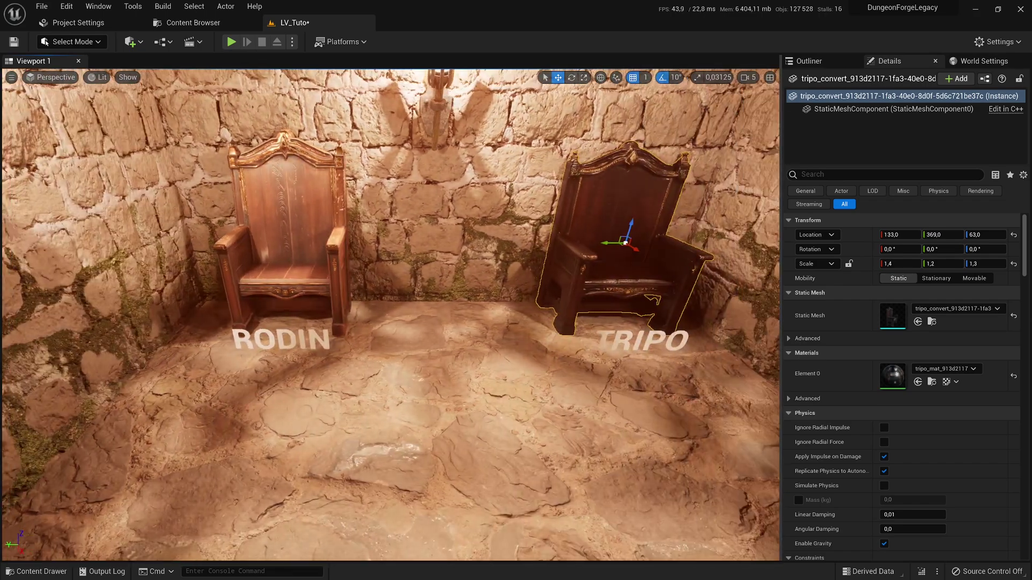
# - Examine the Rodin and Tripo thrones in the level, comparing their shape, carved detail and textures from near and far
pyautogui.press('d')
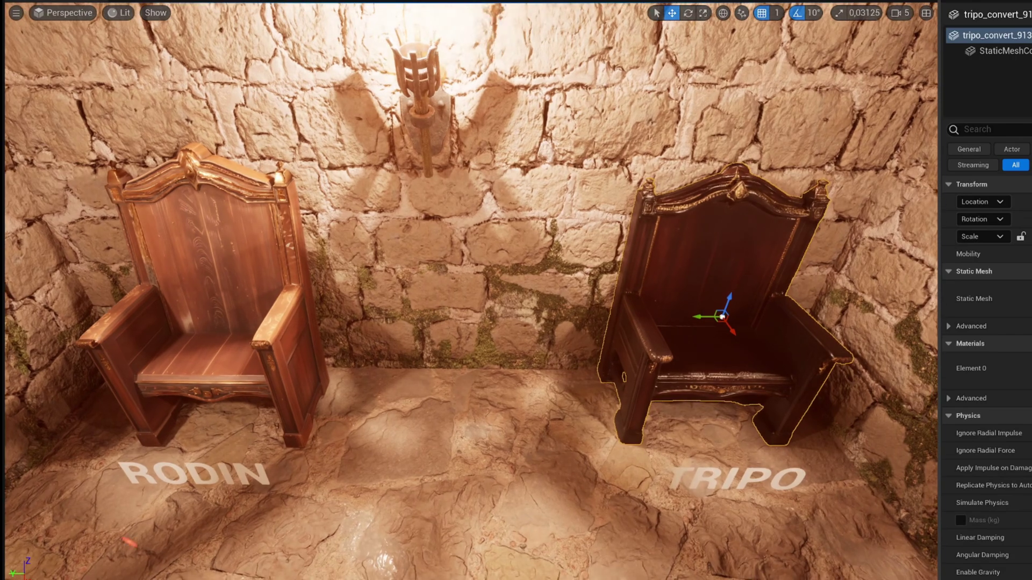
pyautogui.moveTo(446, 285); pyautogui.dragTo(447, 285, button='right')
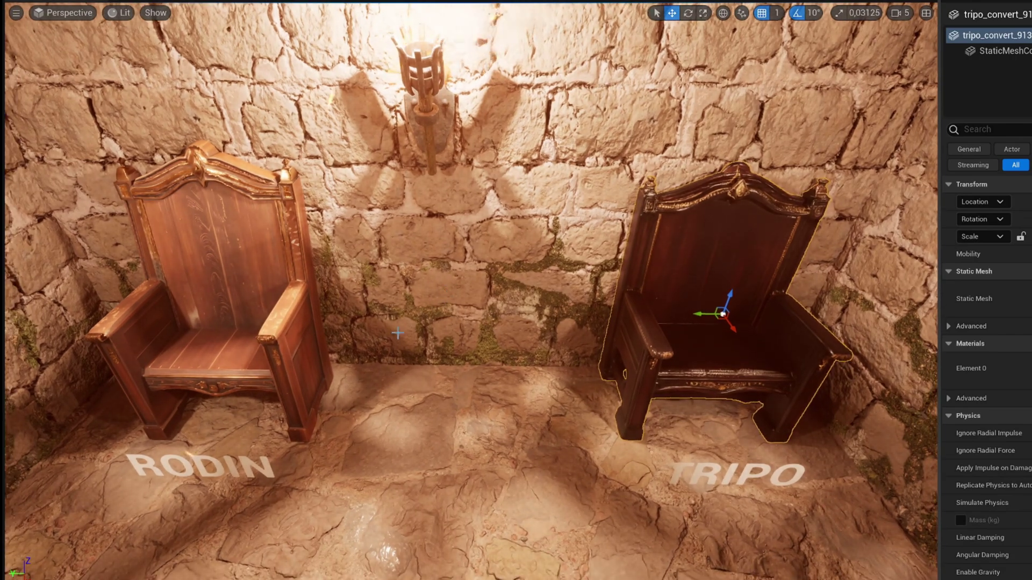
pyautogui.moveTo(397, 333); pyautogui.dragTo(334, 328, button='right')
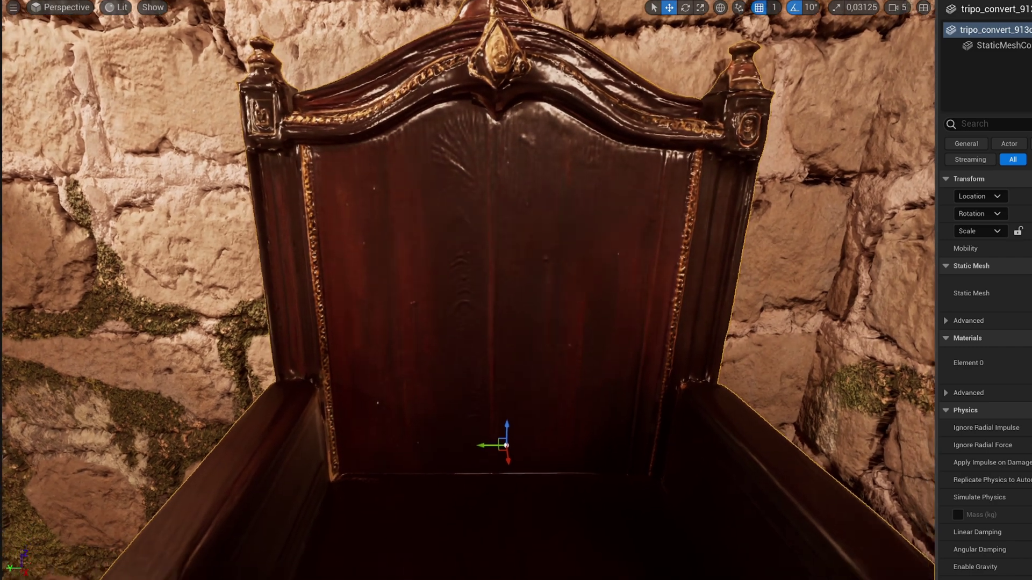
pyautogui.moveTo(467, 291); pyautogui.dragTo(459, 356, button='right')
pyautogui.press('s')
pyautogui.press('s')
pyautogui.press('a')
pyautogui.press('s')
pyautogui.press('s')
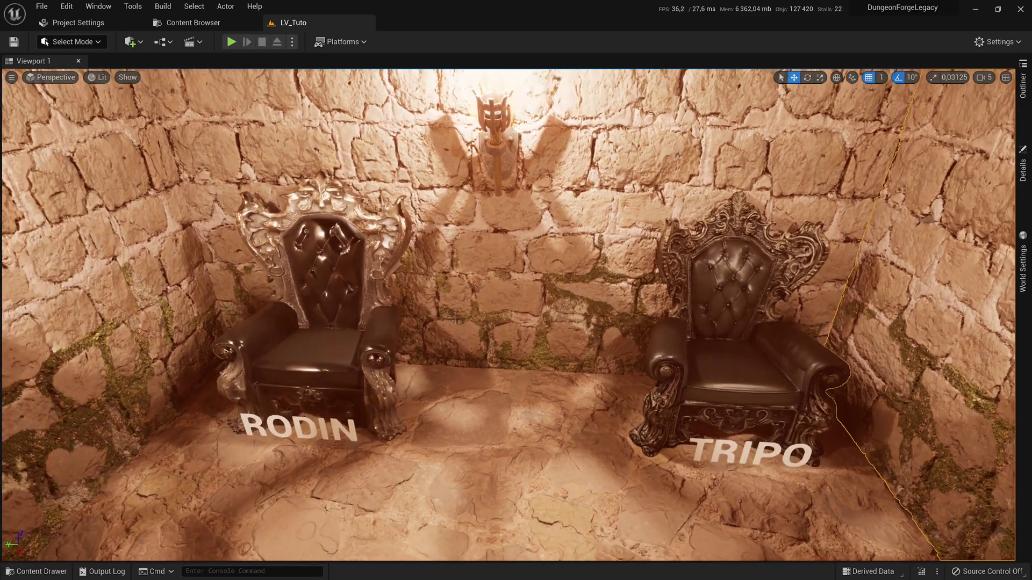
pyautogui.moveTo(508, 315); pyautogui.dragTo(406, 316, button='right')
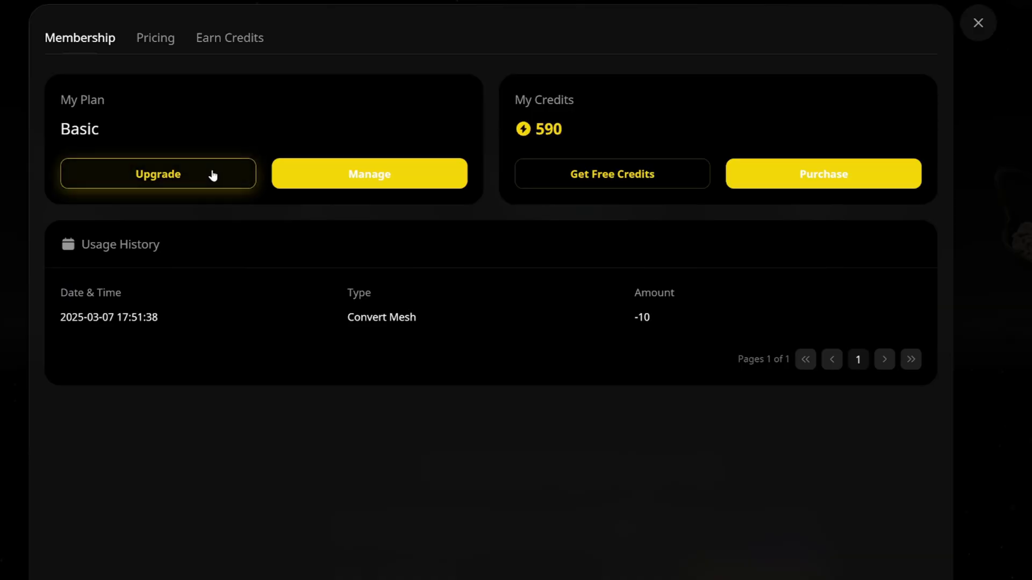
# - Open Tripo's upgrade pricing and review the subscription plans and extra credit packs
pyautogui.click(213, 175)
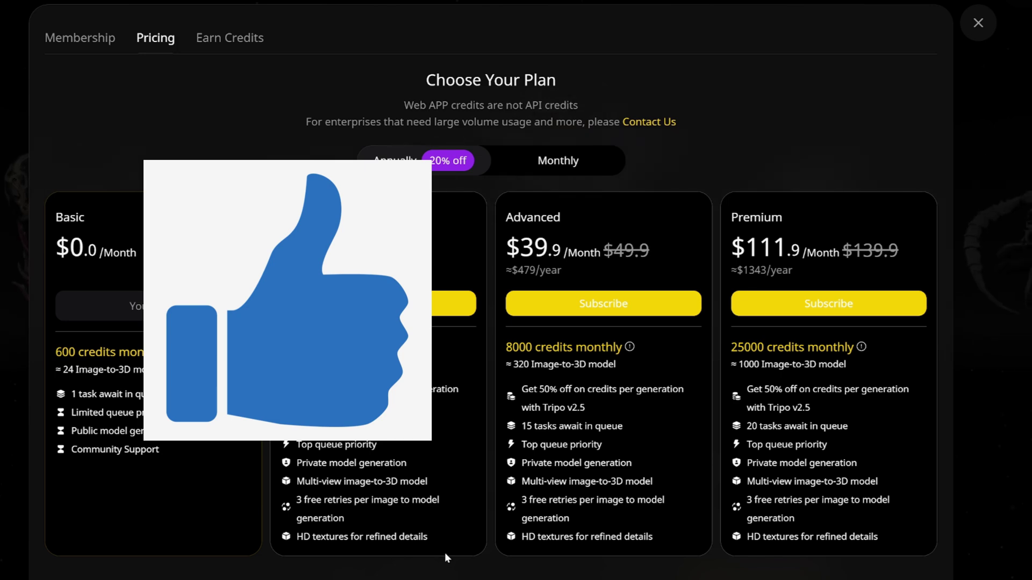
pyautogui.scroll(-2, 444, 553)
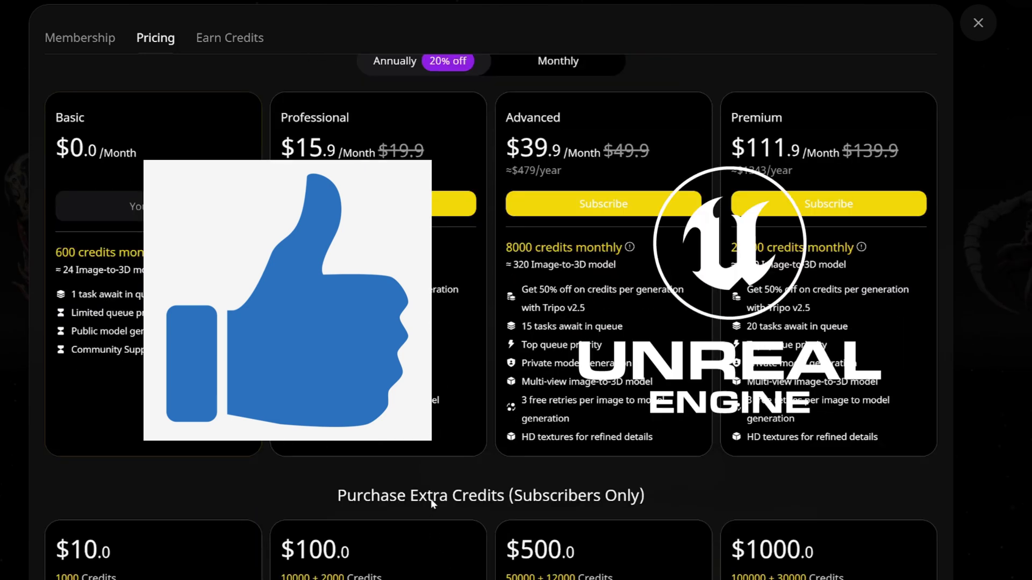